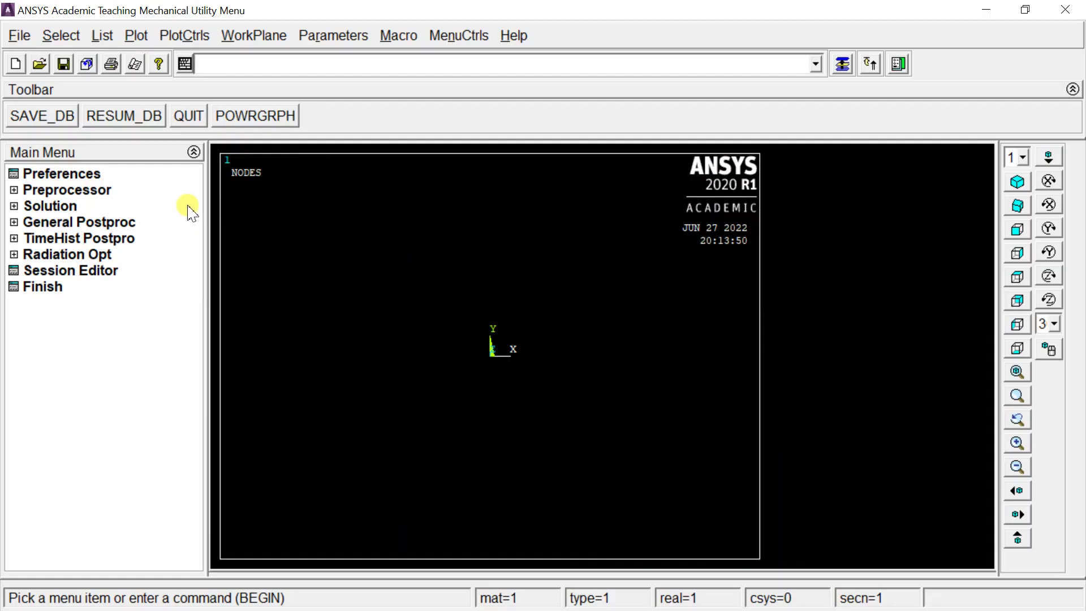
Limit the GUI preferences to Structural discipline options only
left_click(43, 176)
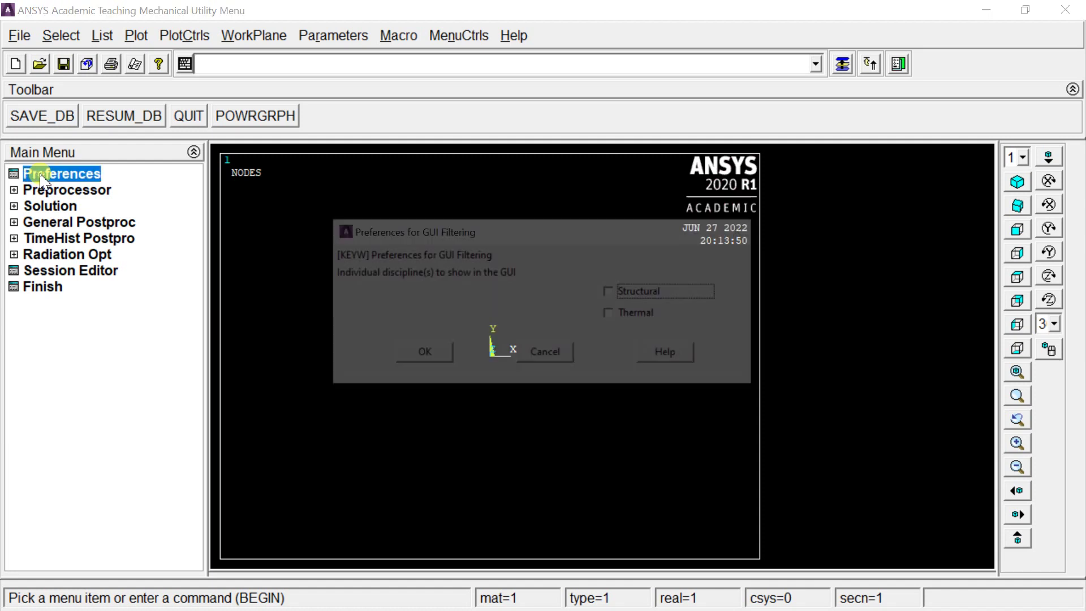
left_click(624, 297)
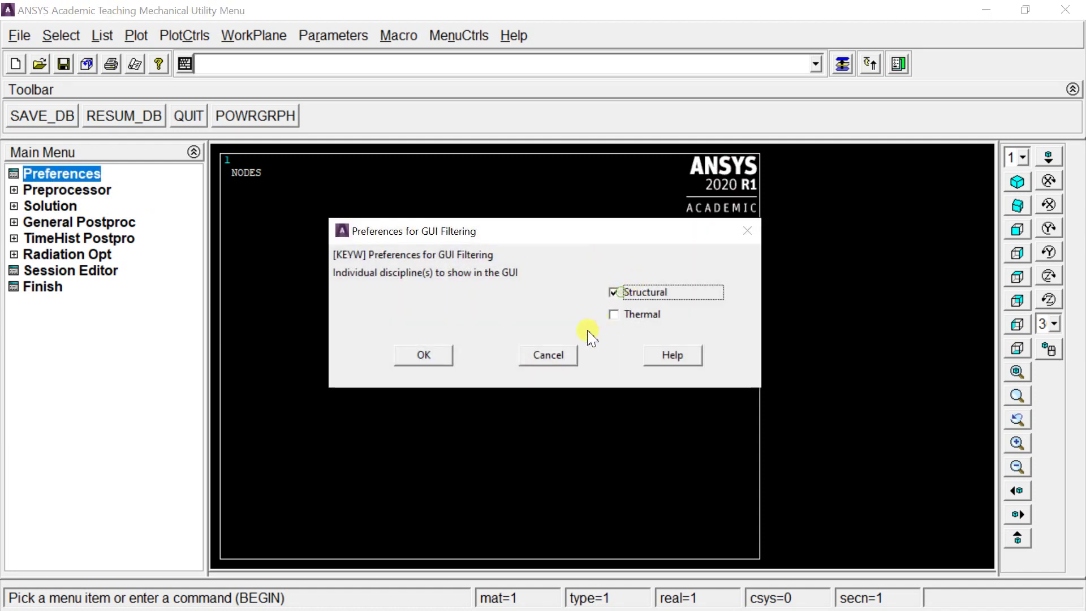
left_click(424, 357)
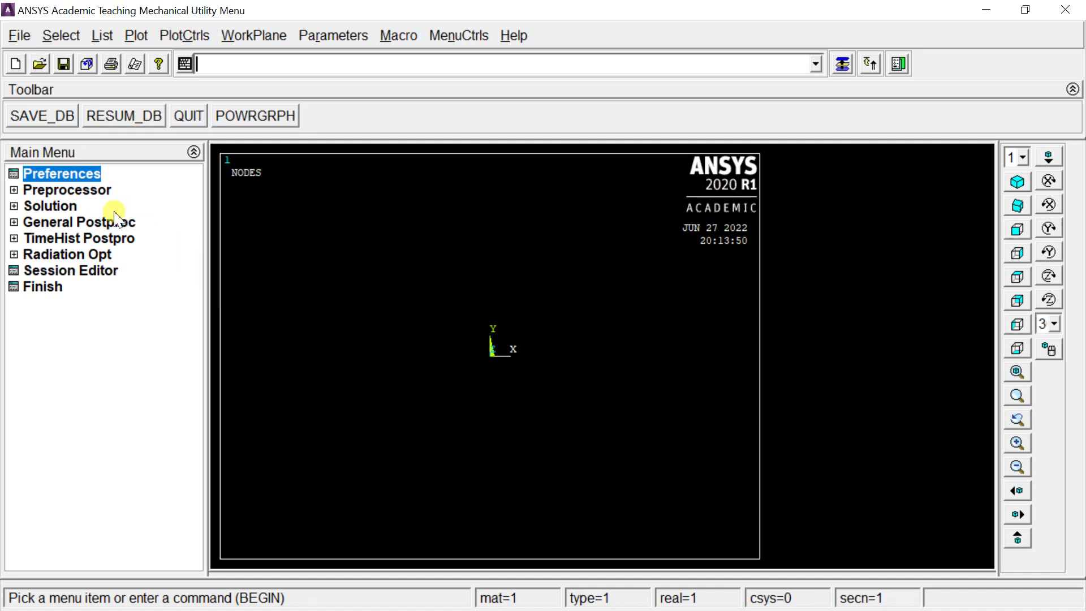
left_click(91, 196)
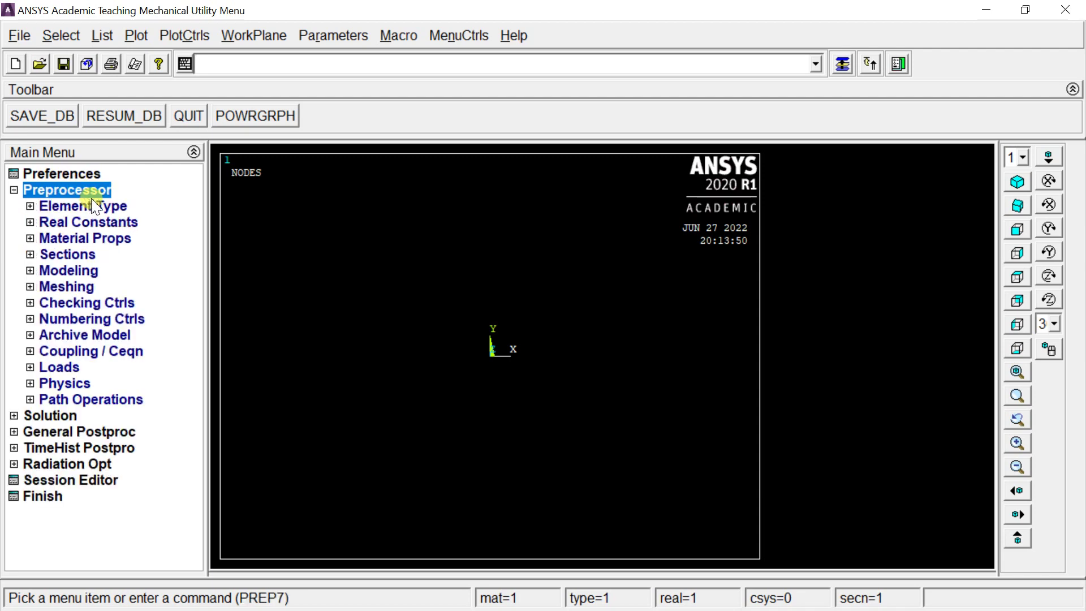
Add element type 1 as Solid Brick 8 node 185 (SOLID185)
left_click(100, 208)
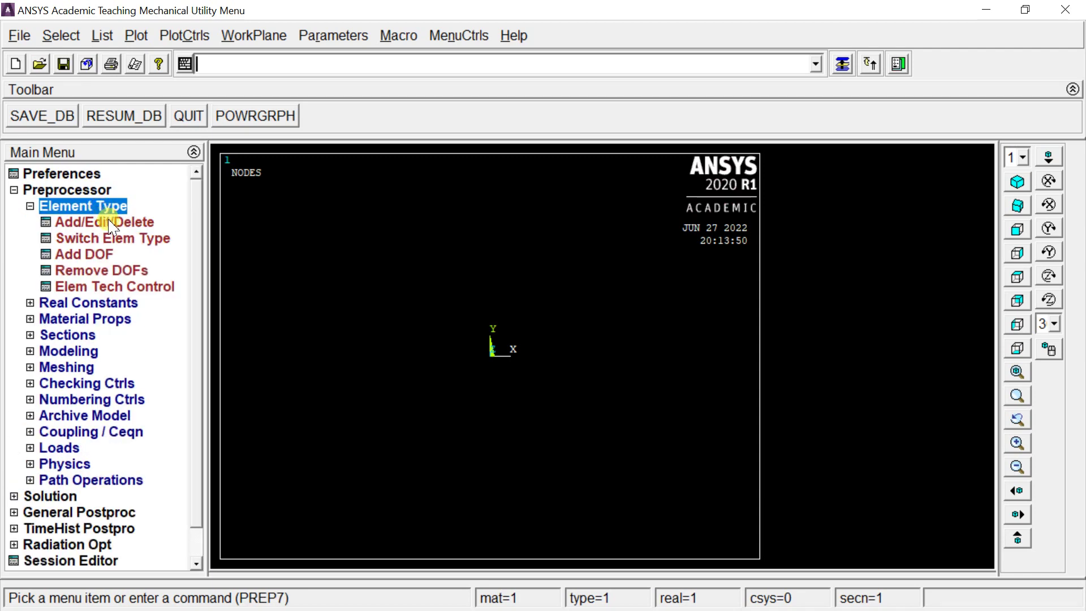
left_click(110, 223)
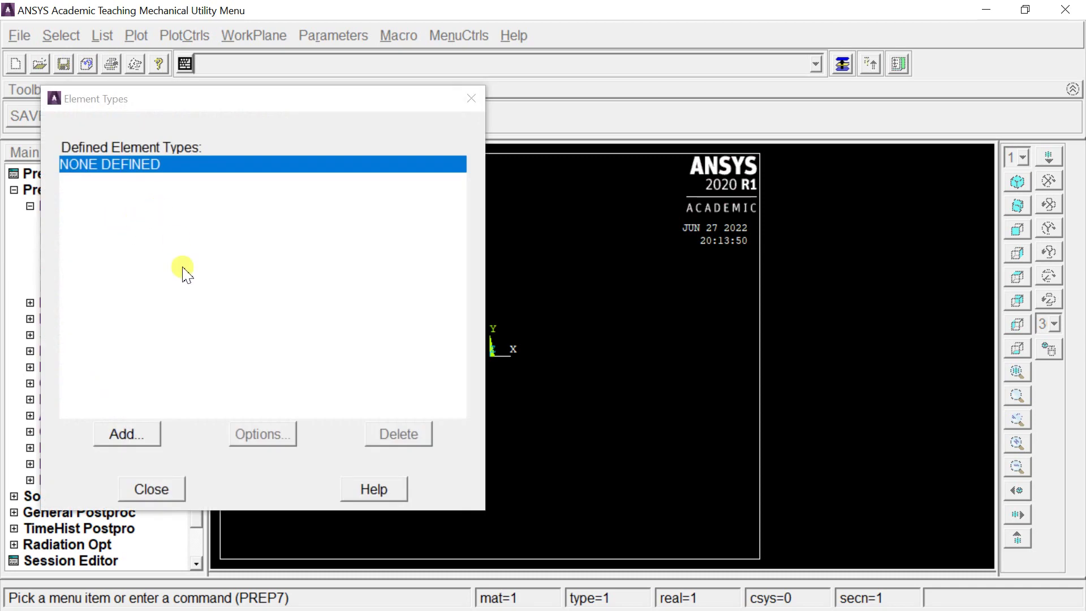
left_click(151, 430)
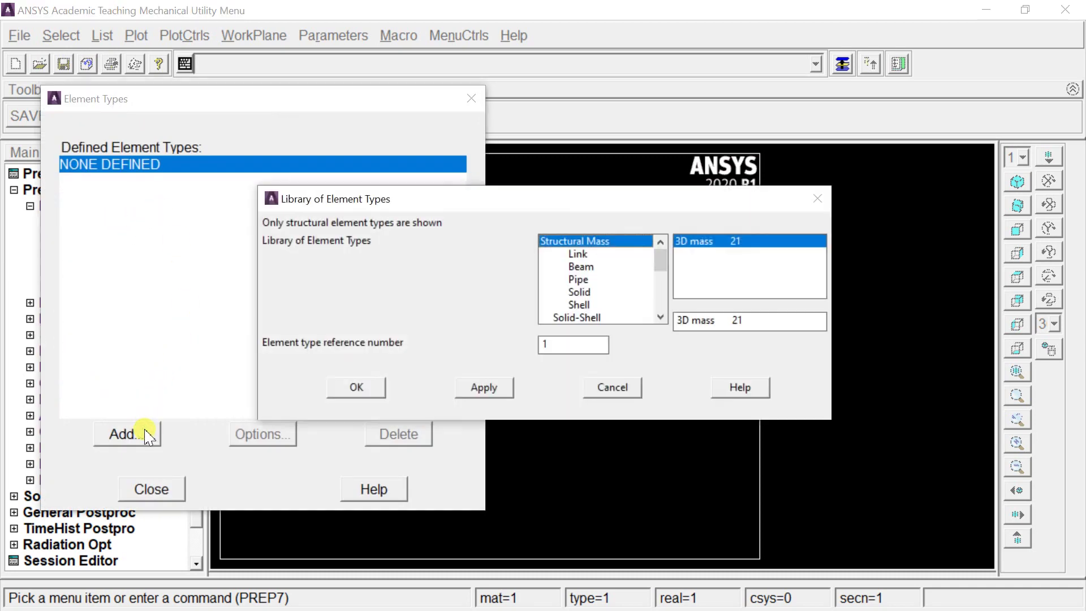
left_click(579, 293)
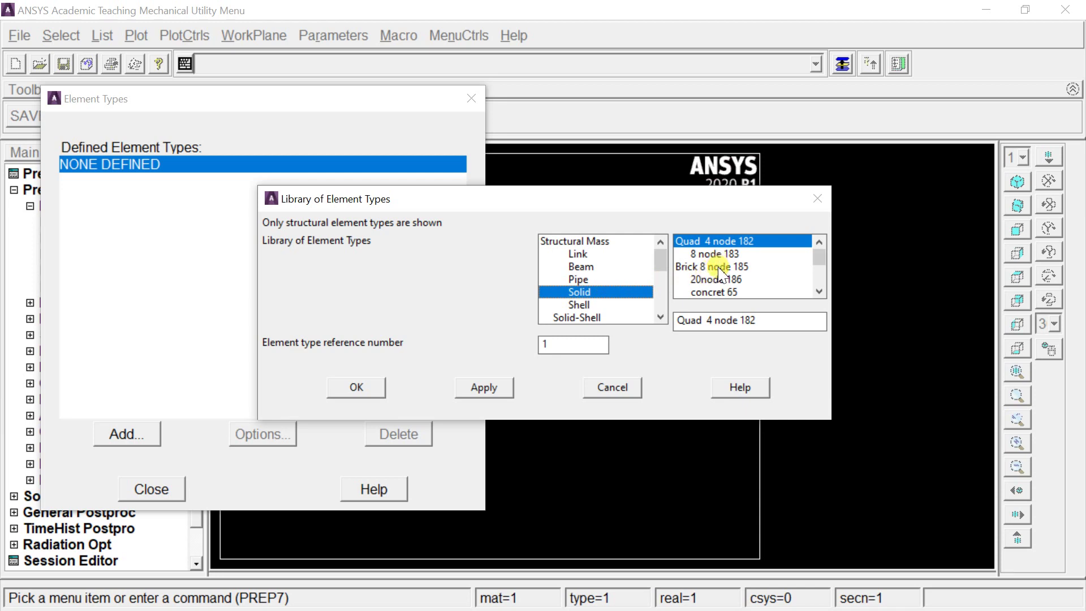
left_click(718, 267)
left_click(372, 387)
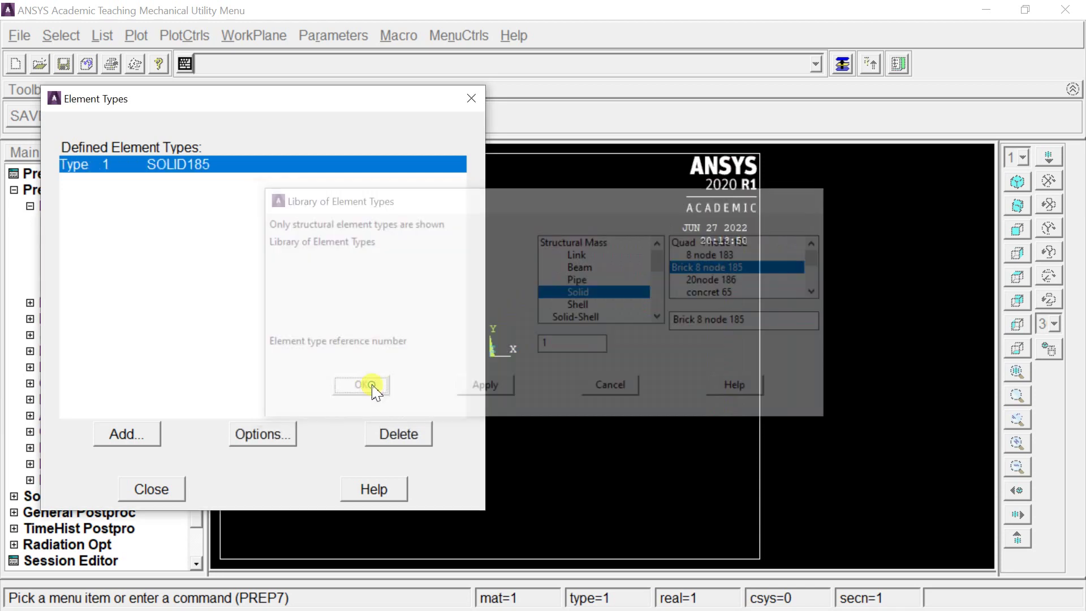
left_click(163, 490)
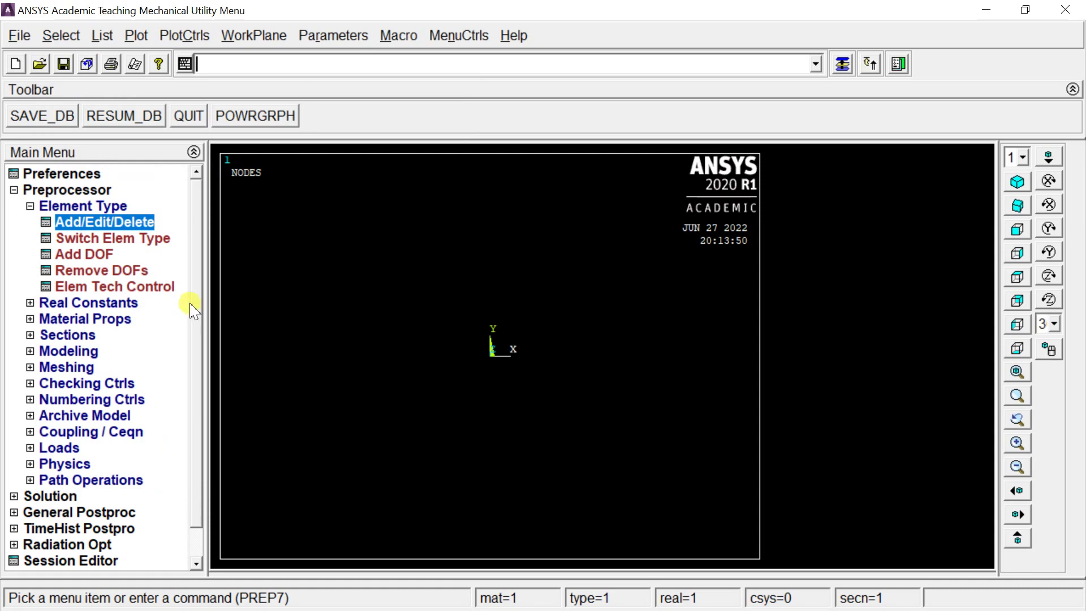
Create a block volume by 2 corners & Z: width 2, height 2, depth 10
left_click(72, 350)
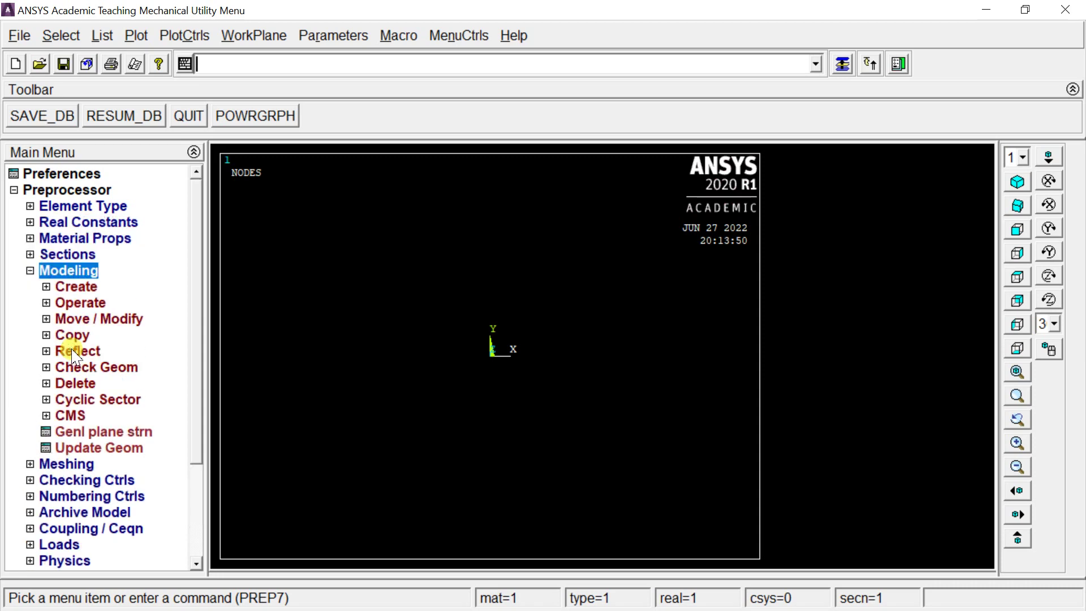
left_click(78, 286)
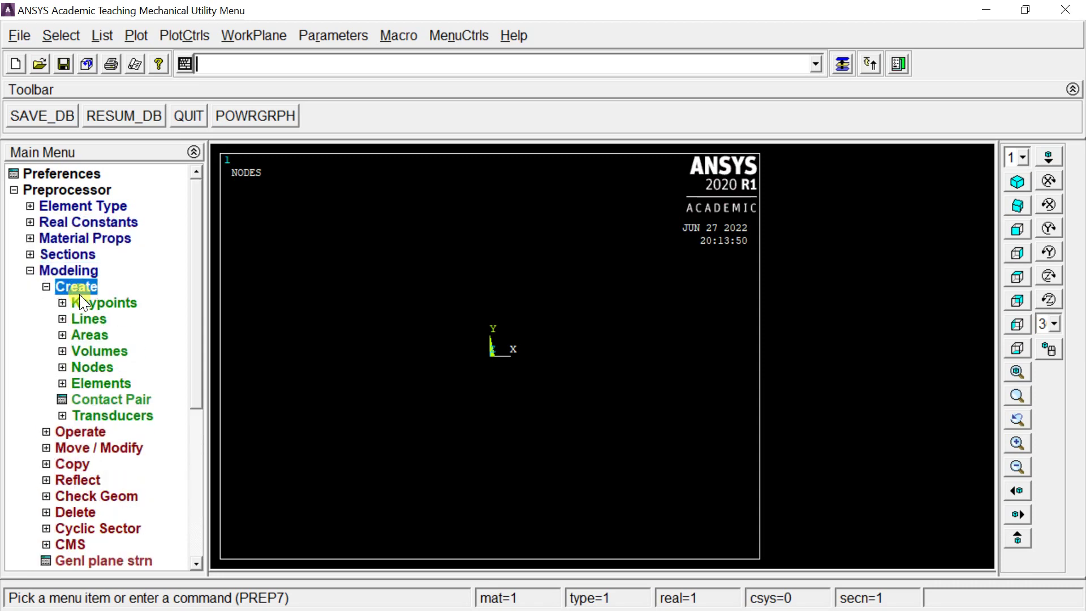
left_click(97, 351)
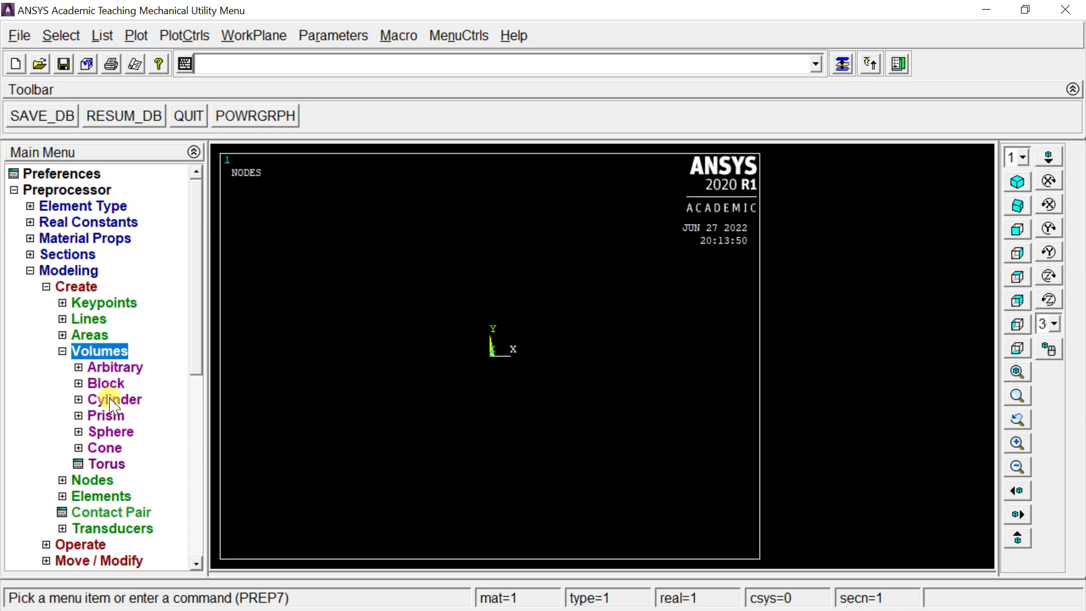
left_click(113, 383)
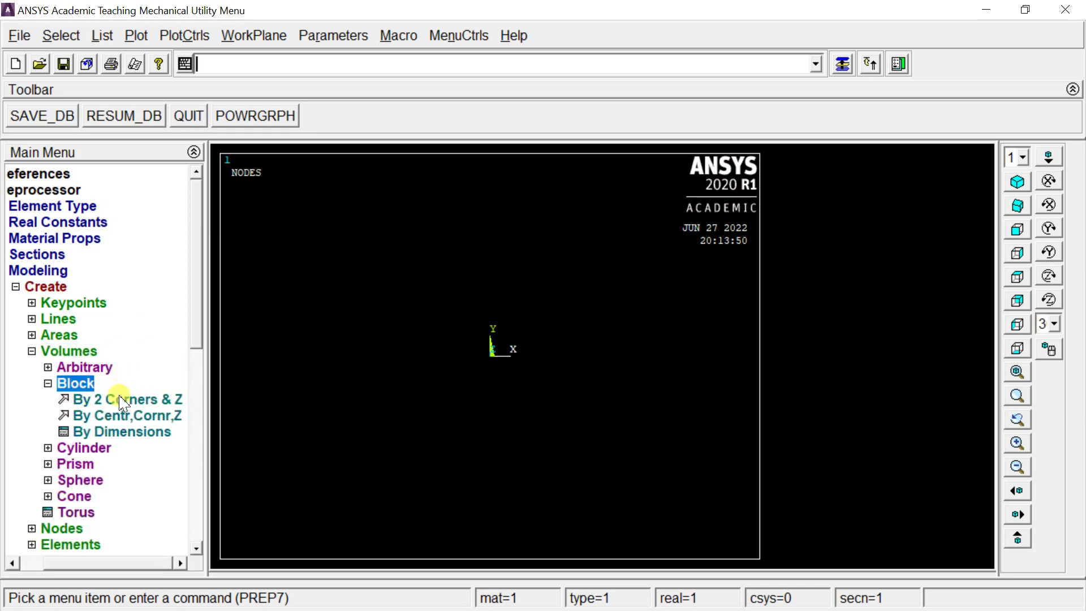
left_click(122, 400)
left_click_drag(126, 276, 319, 148)
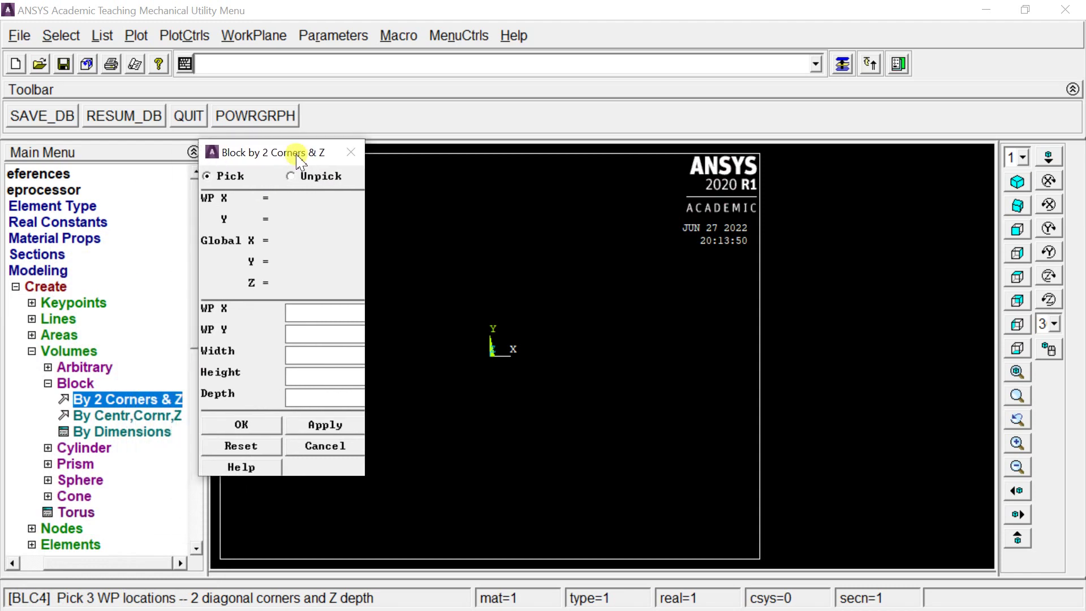
left_click(303, 356)
type("2")
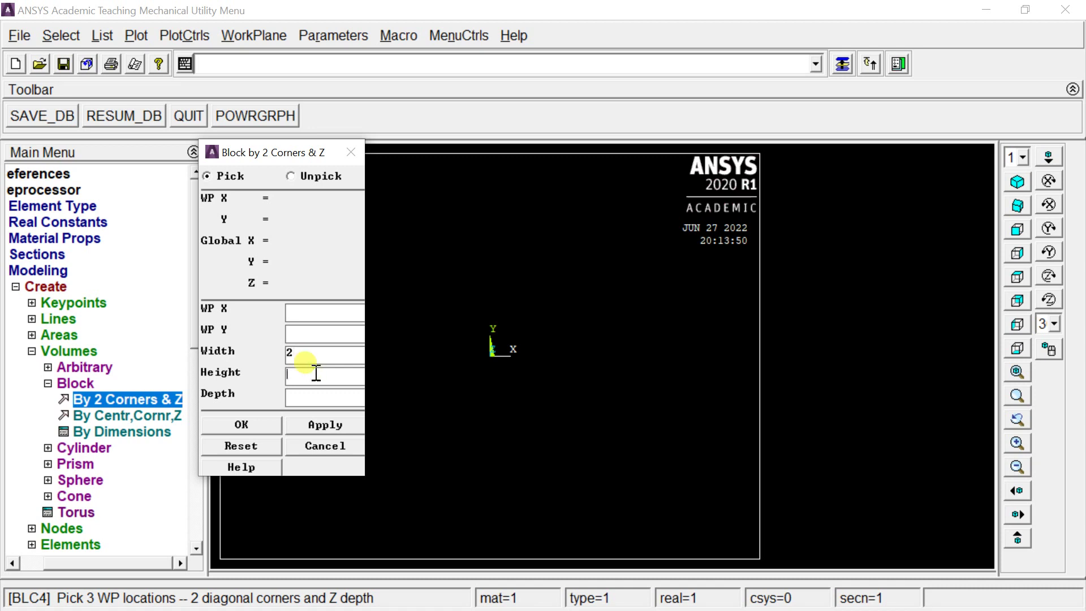
type("2")
left_click(320, 398)
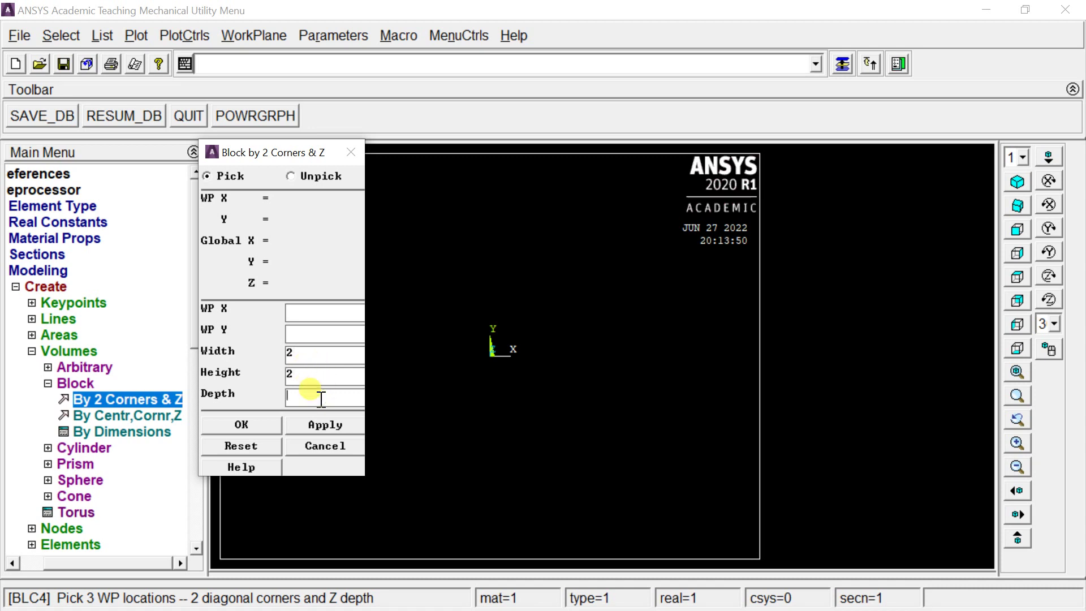
type("10")
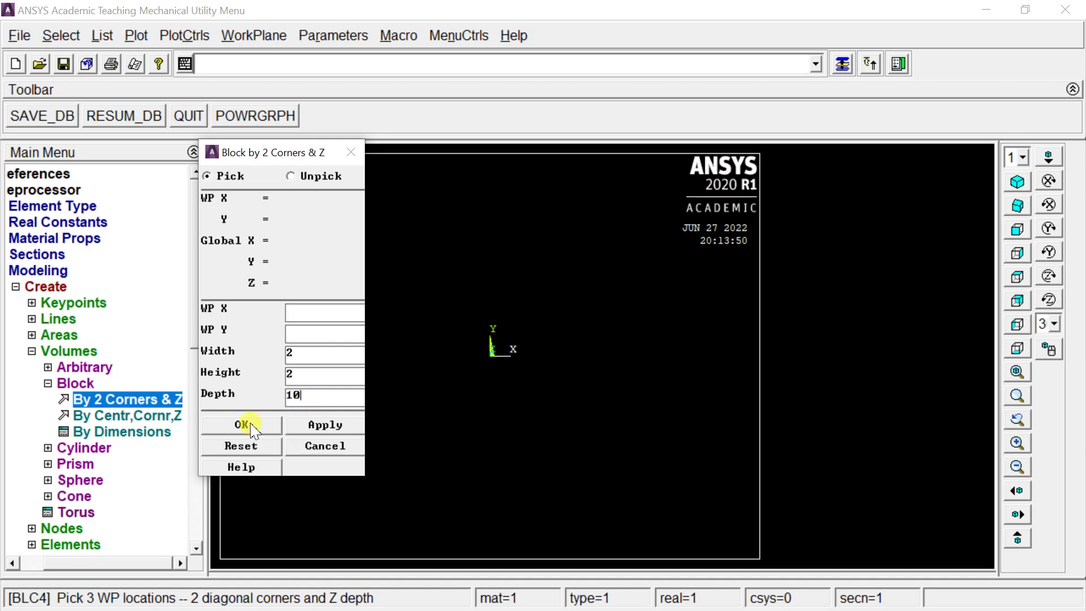
left_click(249, 424)
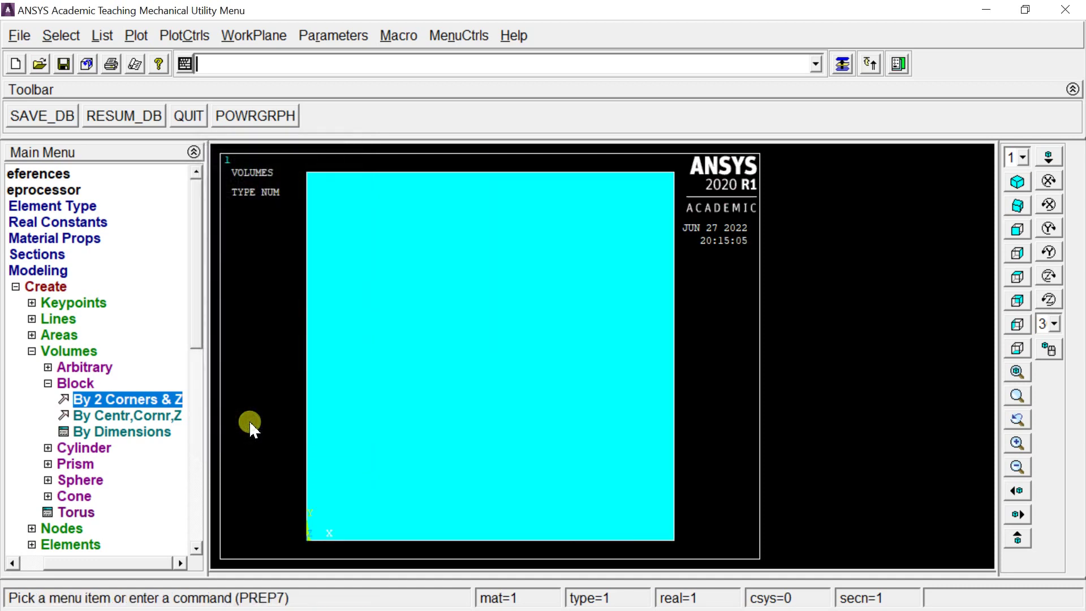
Show the block in isometric view and fold away the volume creation menus
left_click(1017, 182)
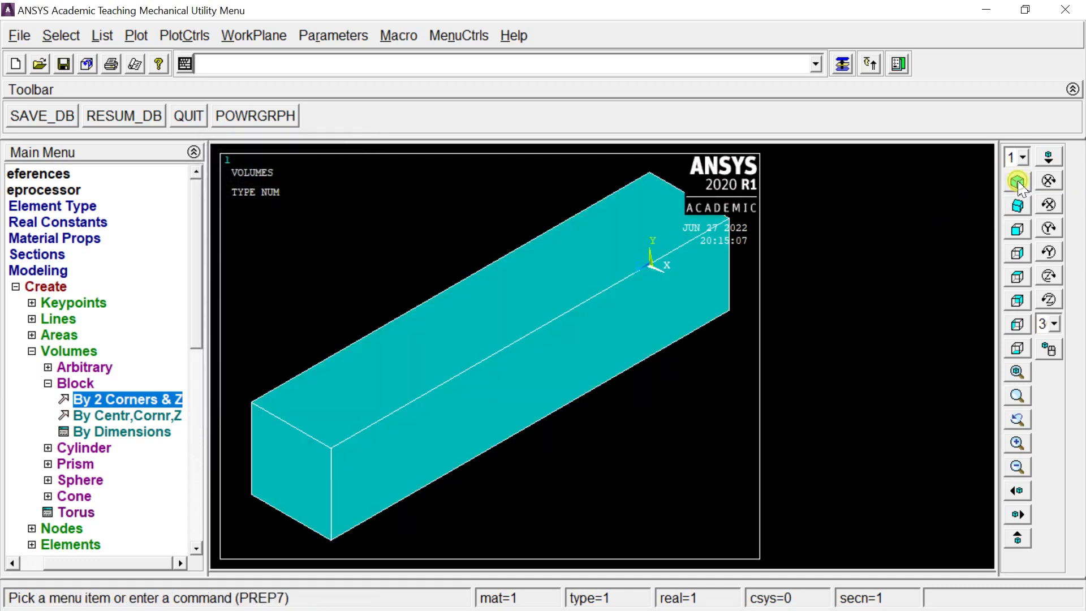
left_click(50, 383)
left_click(63, 352)
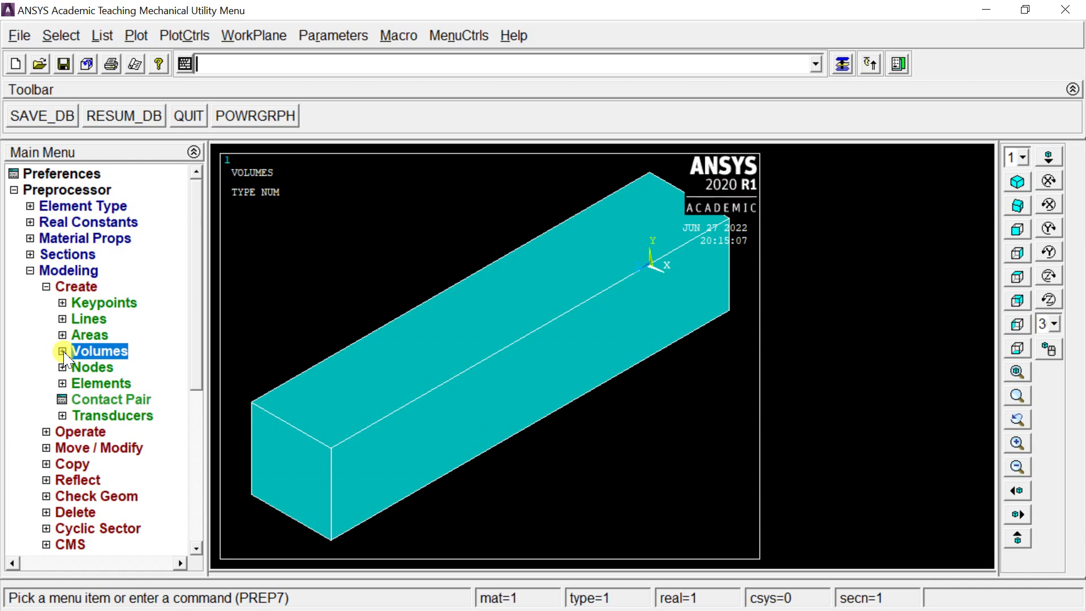
left_click(46, 287)
Give material 1 linear isotropic elasticity with EX 2500000 and PRXY 0.34
left_click(30, 272)
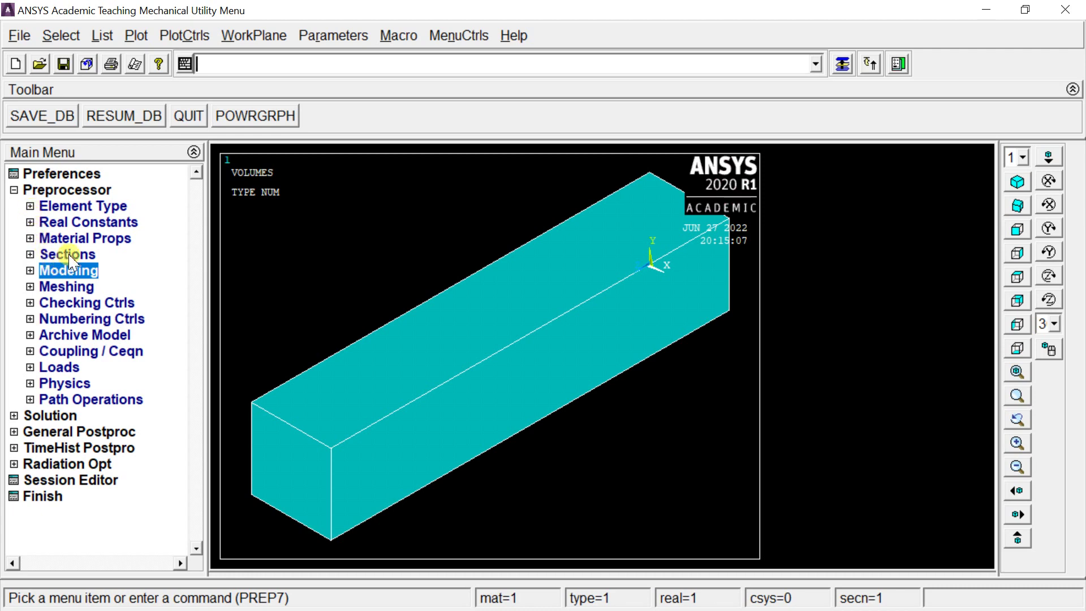
left_click(73, 239)
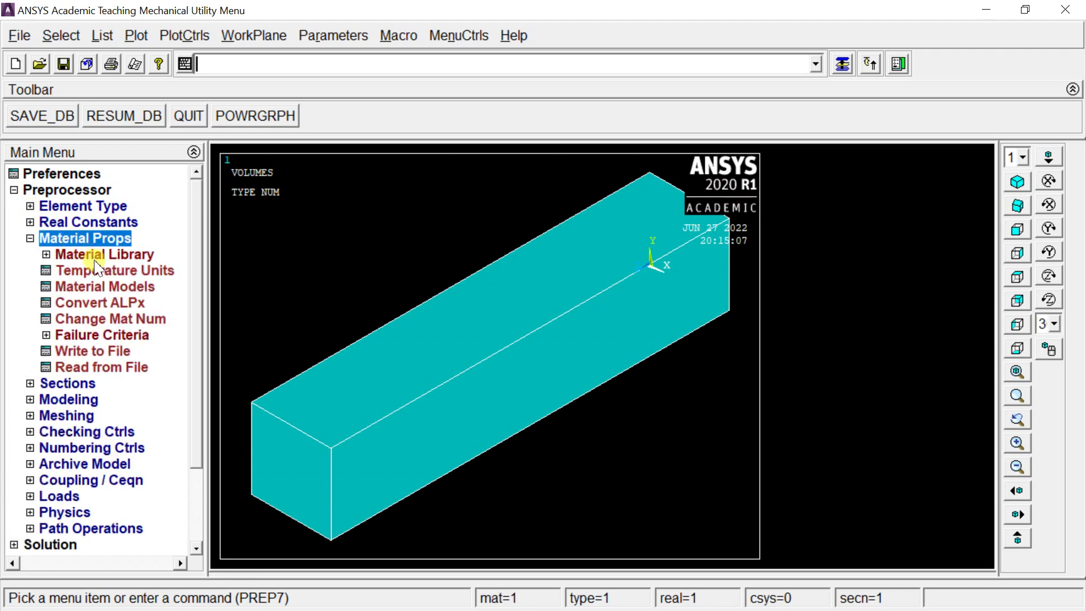
left_click(100, 287)
double_click(100, 287)
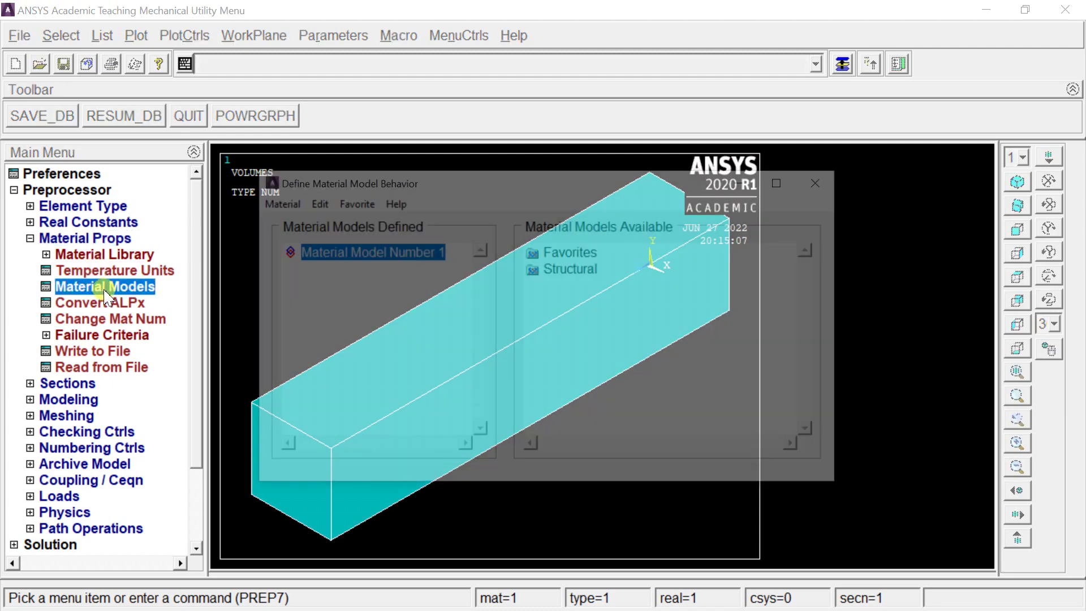
double_click(574, 270)
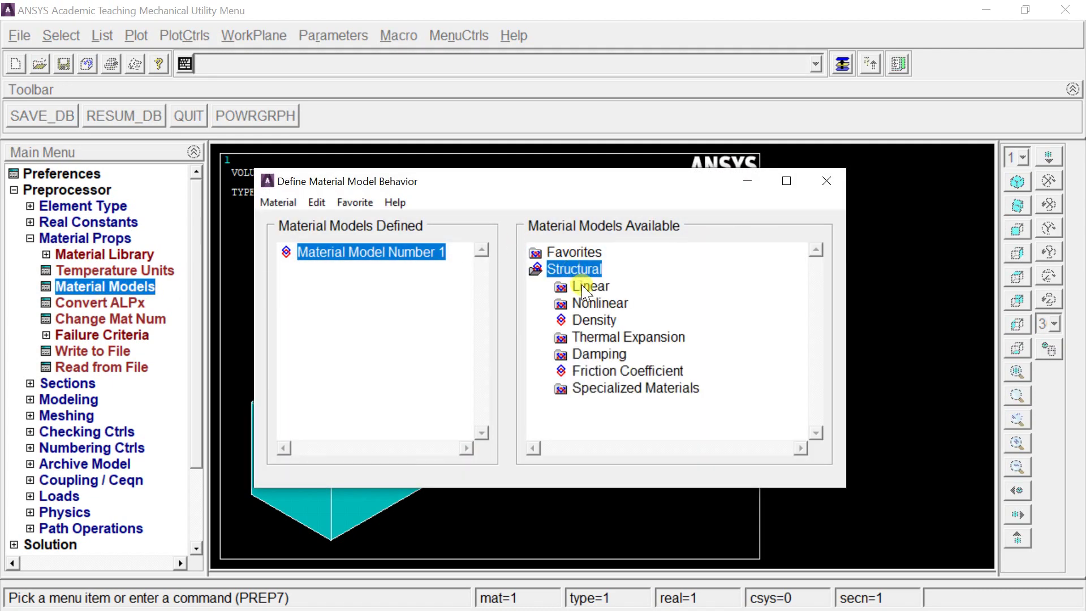
double_click(588, 287)
double_click(608, 304)
left_click(626, 322)
double_click(626, 321)
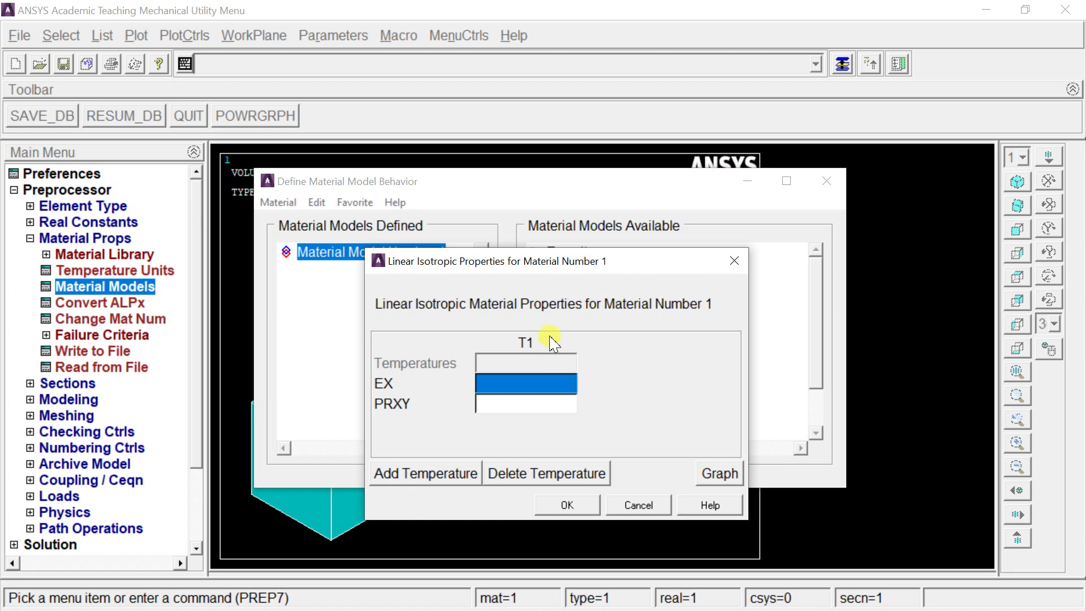
type("2500000")
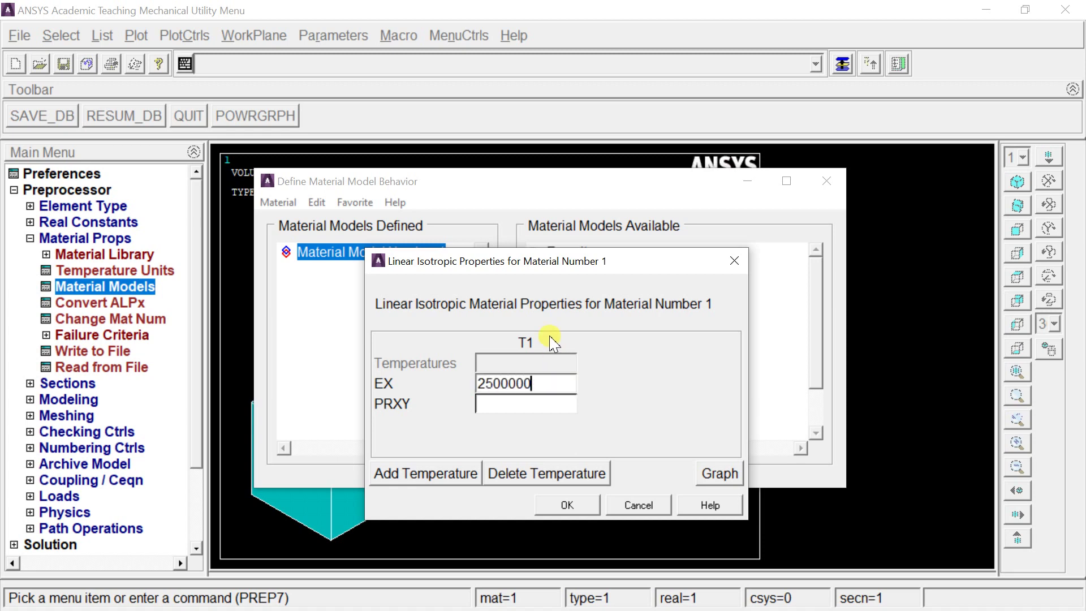
left_click(508, 404)
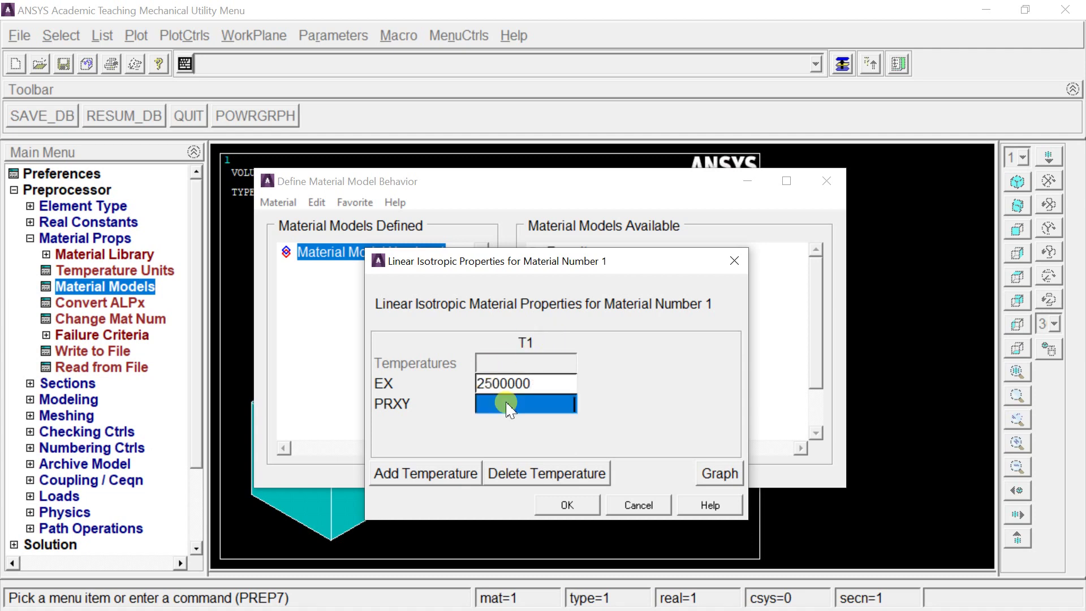
type("0.34")
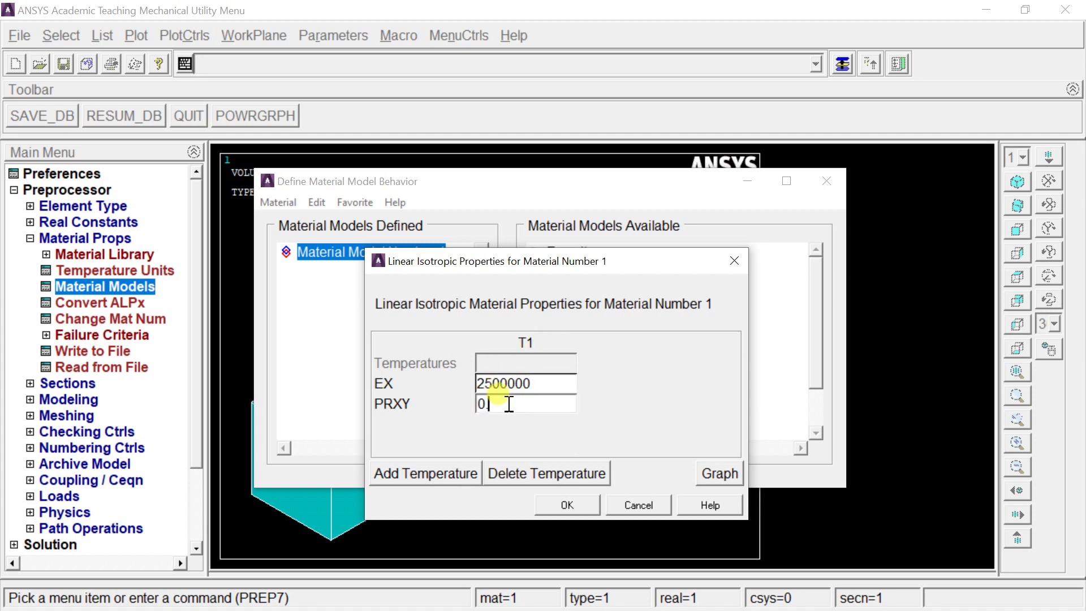
left_click(563, 505)
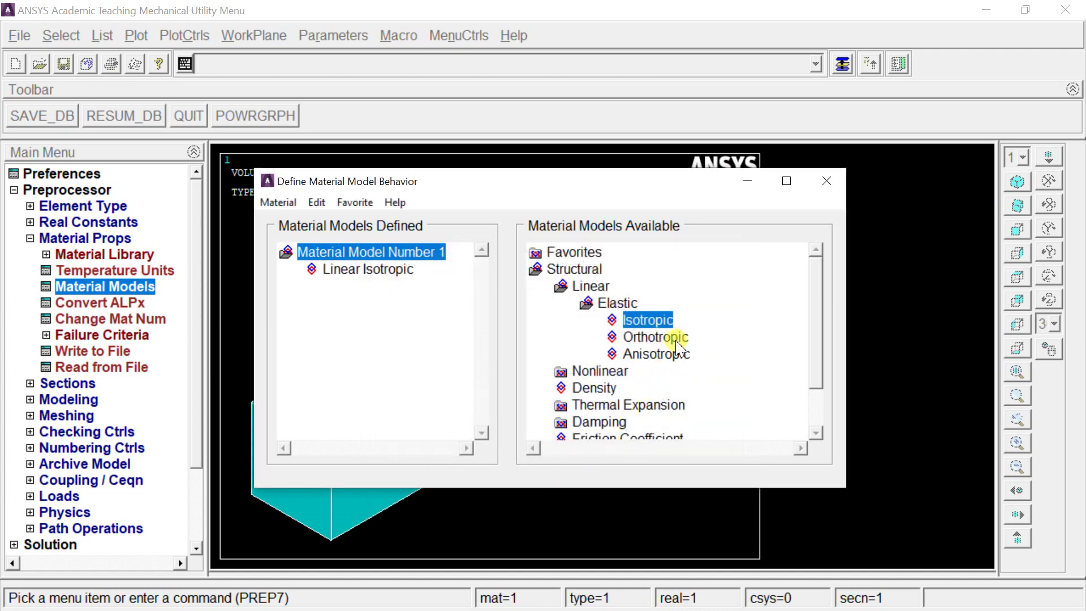
Add a density of 2700 to material 1
double_click(574, 389)
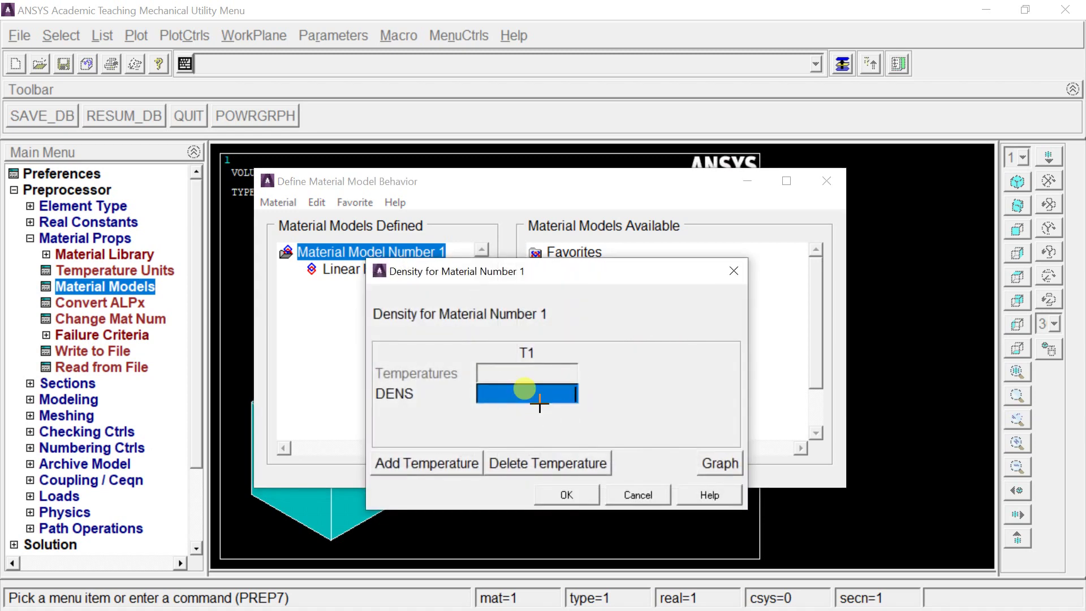
type("2700")
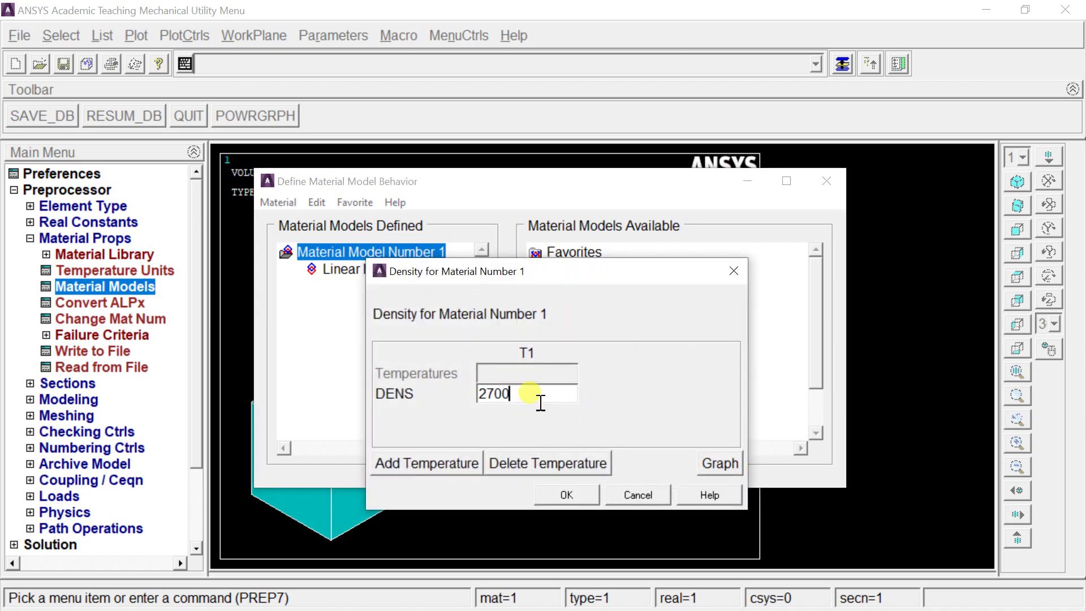
left_click(570, 495)
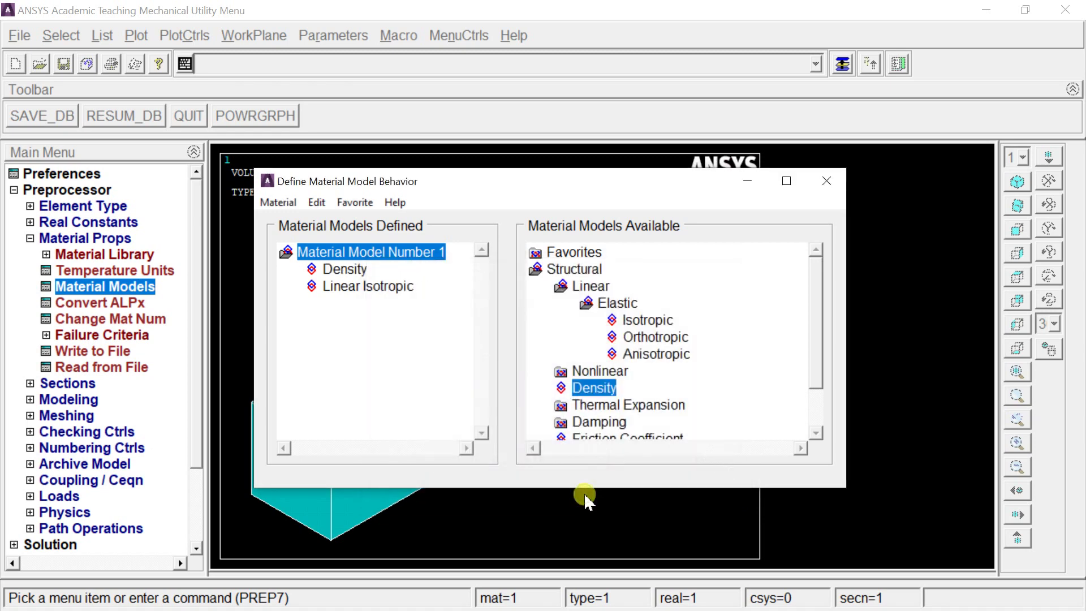
Close the material models window, collapse Material Props and expand Meshing
left_click(827, 184)
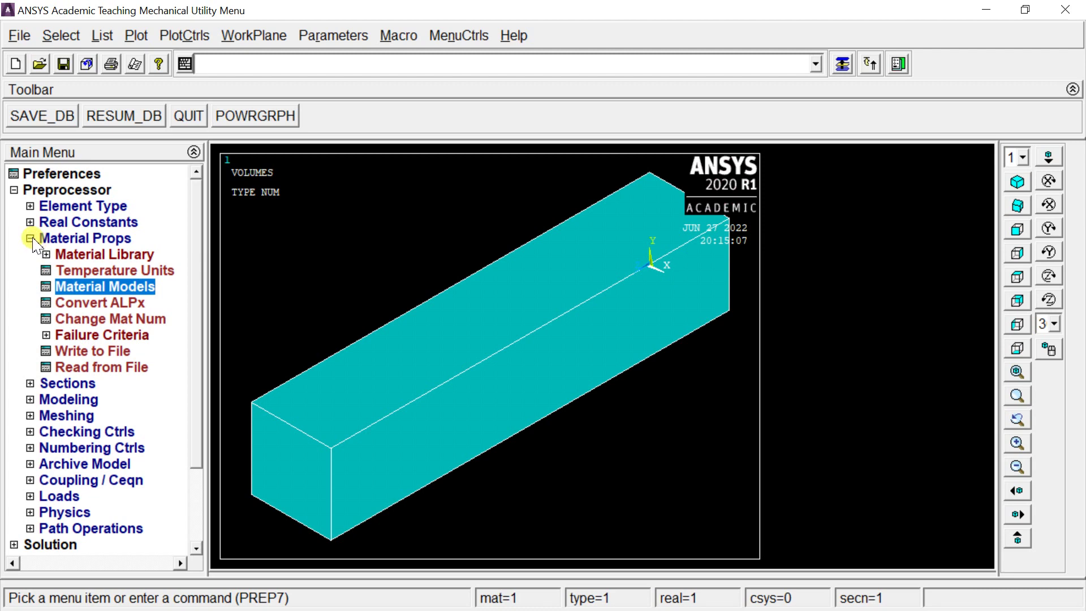
left_click(30, 238)
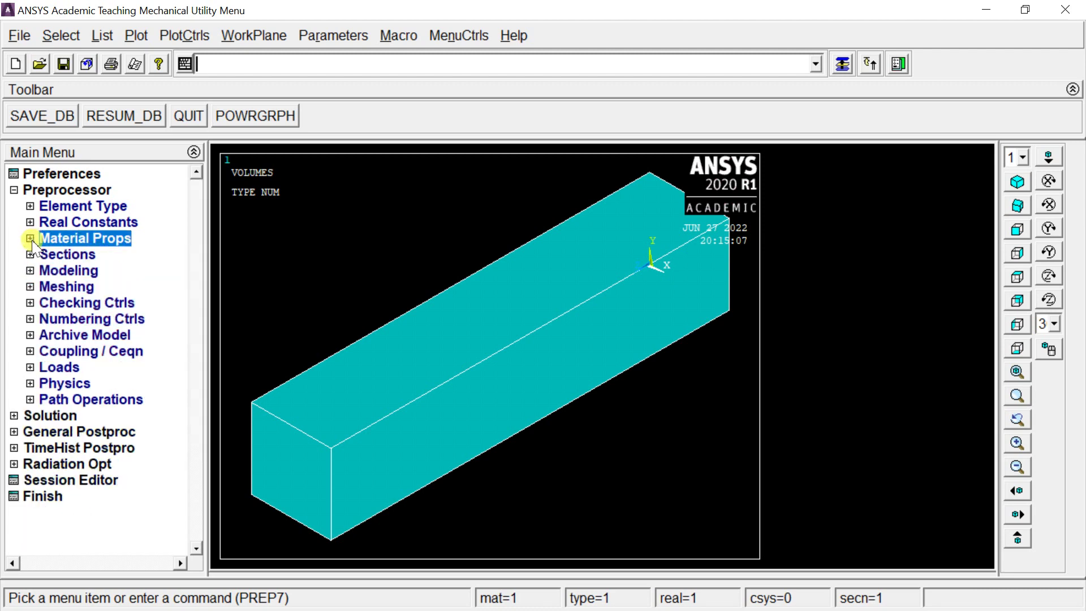
left_click(49, 287)
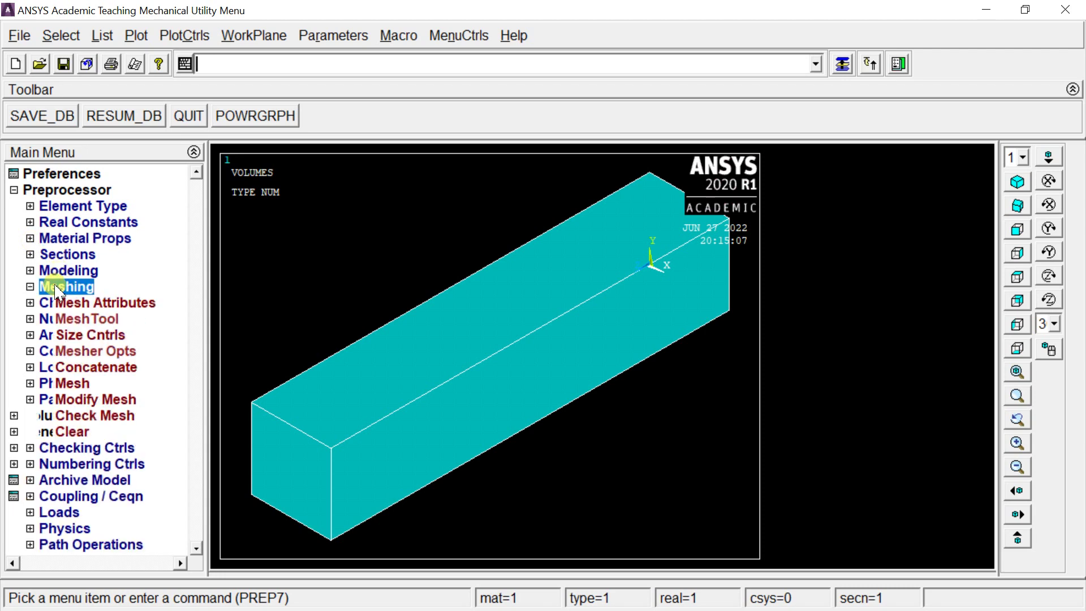
In MeshTool, set global NDIV to 20 and choose Hex Mapped meshing
left_click(69, 325)
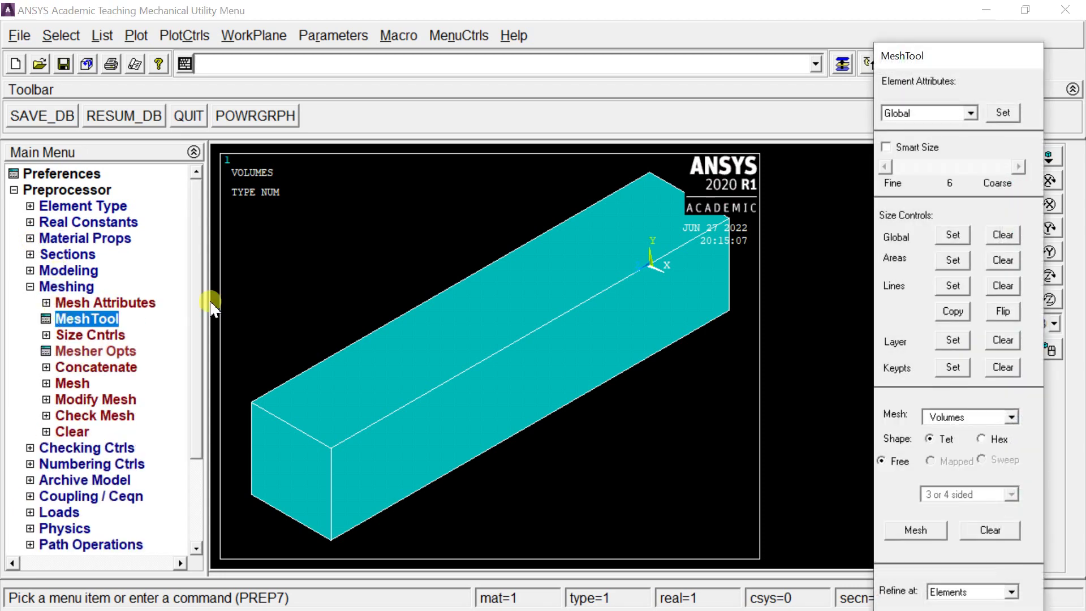
left_click(953, 235)
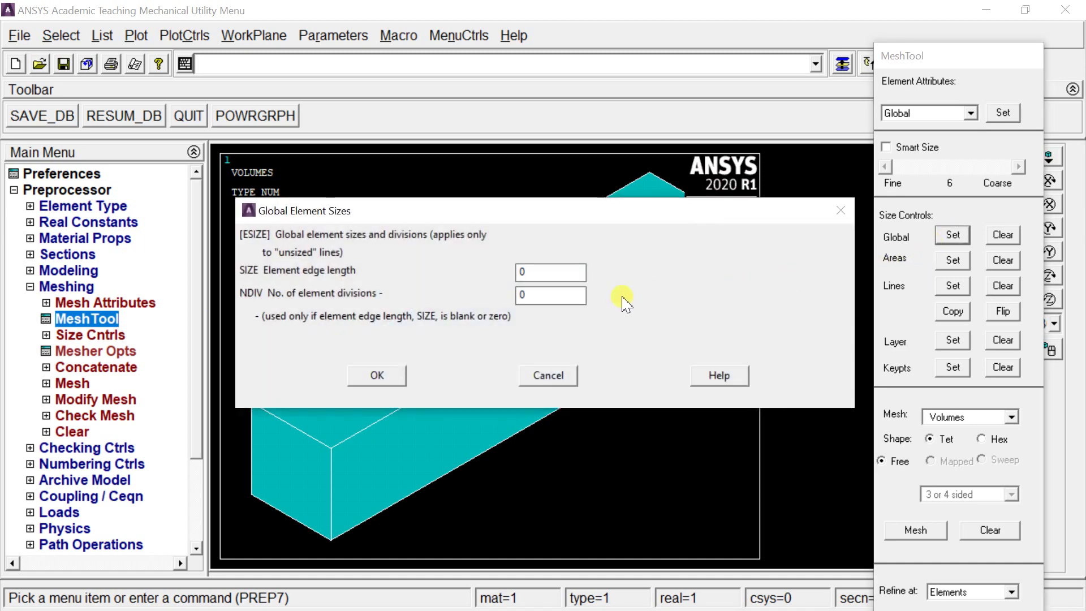
left_click(540, 296)
left_click_drag(530, 294, 517, 295)
type("20")
left_click(388, 376)
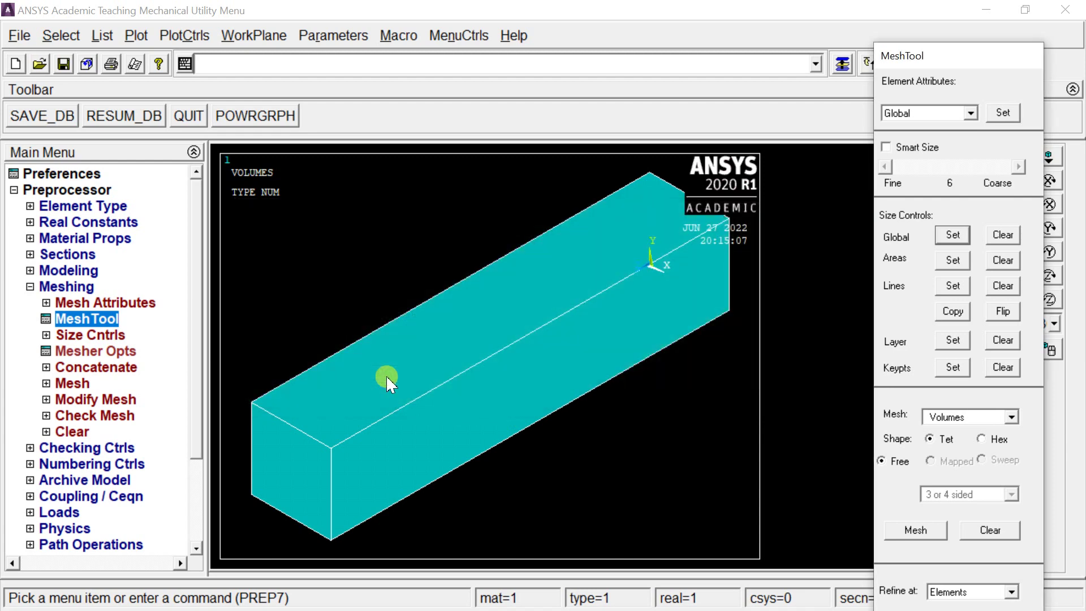
left_click(983, 440)
left_click(917, 530)
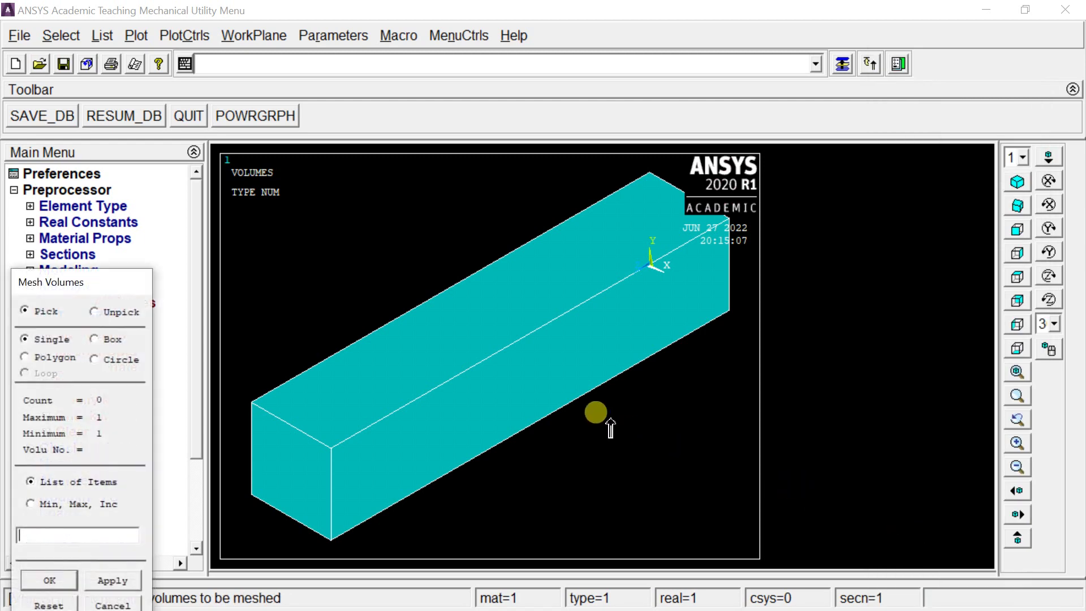
Pick the block volume and mesh it into hexahedral elements
left_click(557, 393)
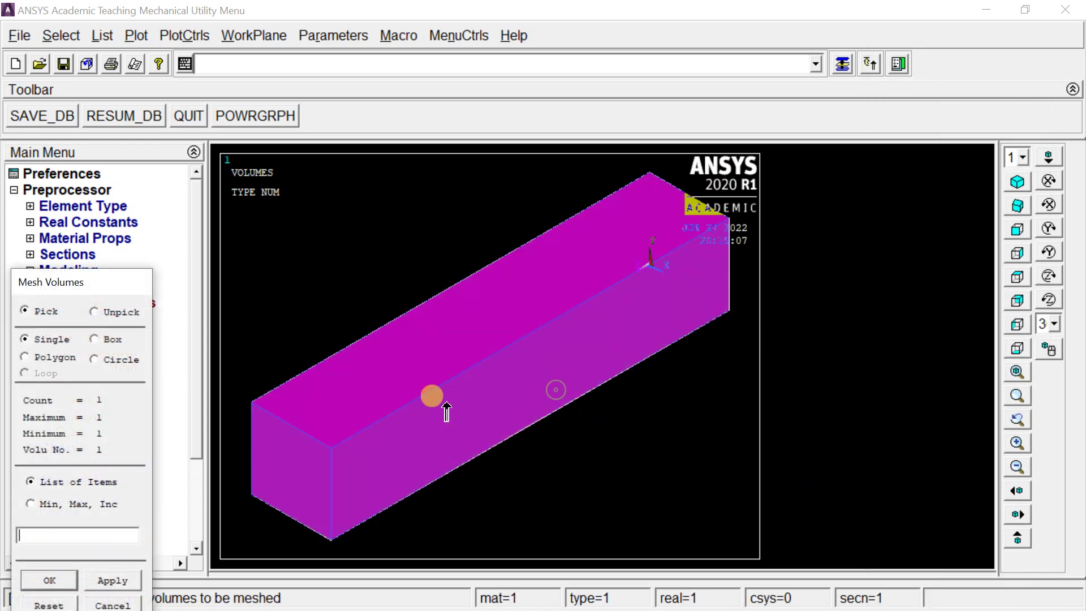
left_click_drag(80, 282, 112, 191)
left_click(79, 490)
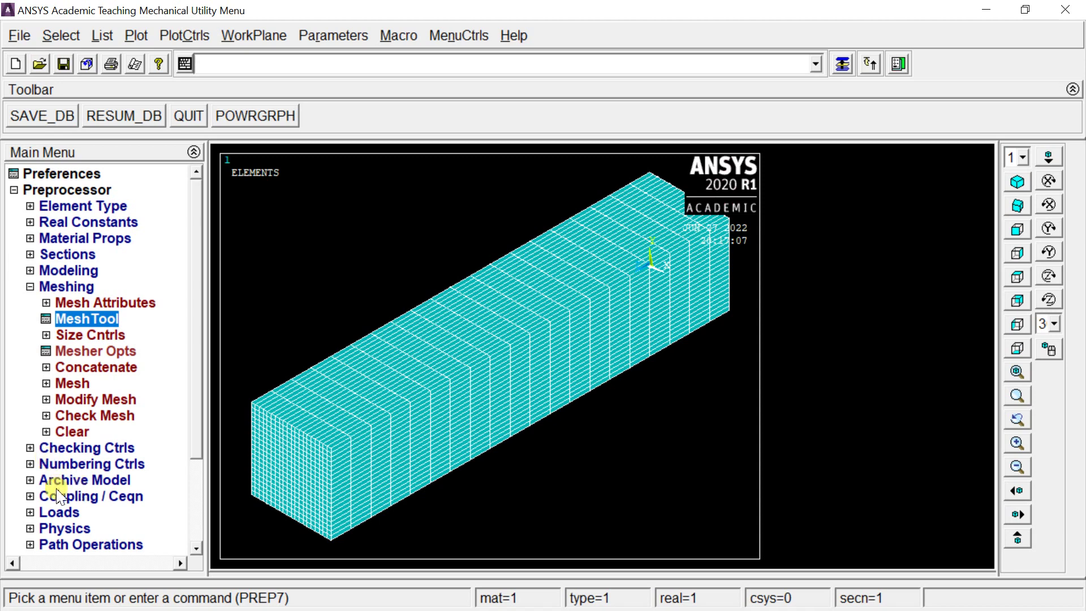
left_click(30, 286)
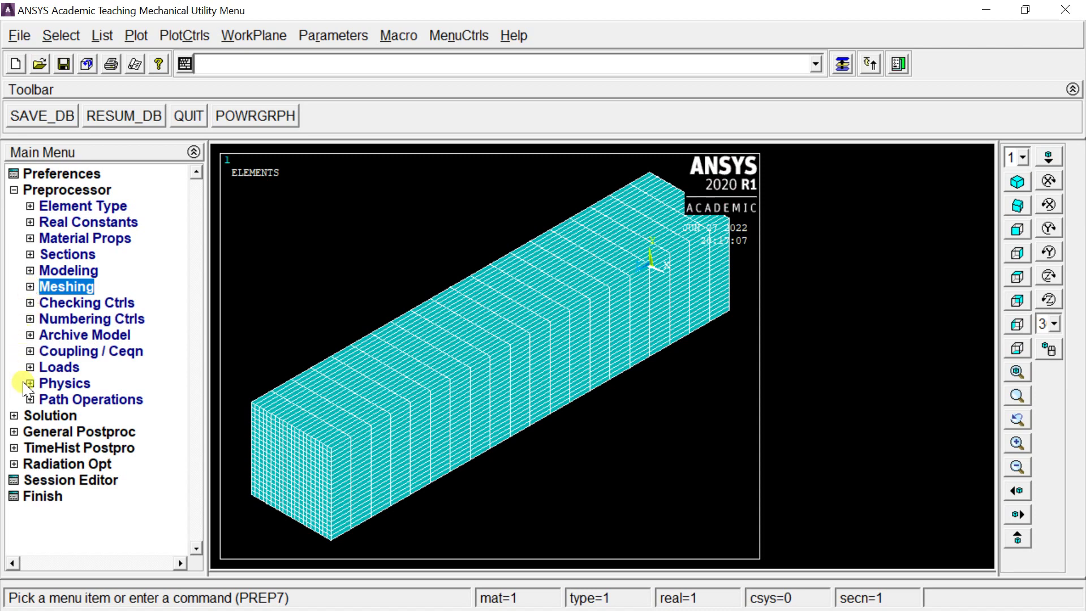
Set the new analysis type to Modal
left_click(17, 416)
left_click(78, 224)
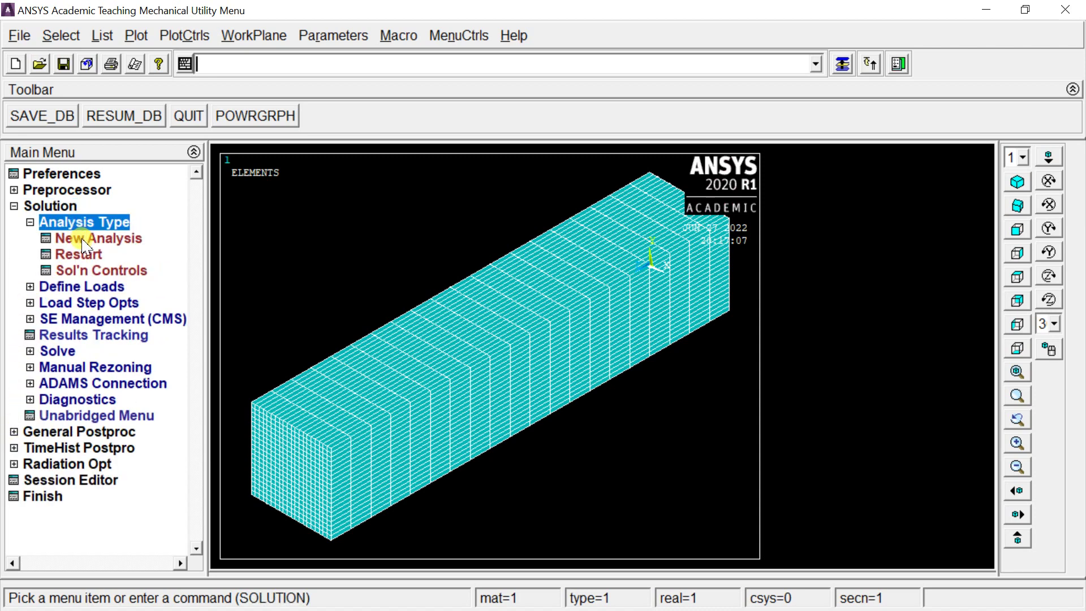
left_click(86, 243)
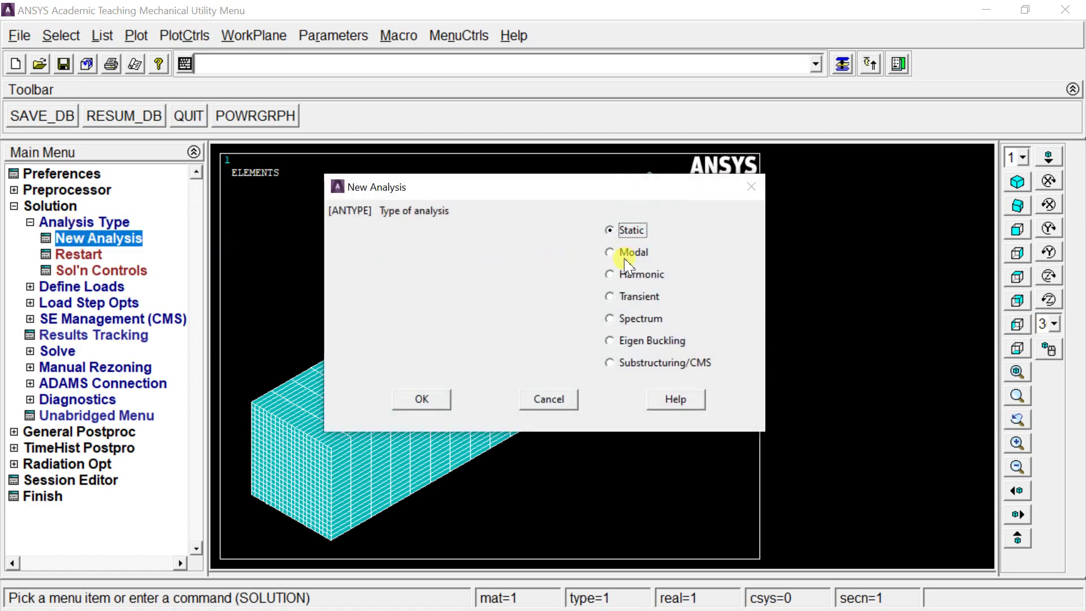
left_click(628, 255)
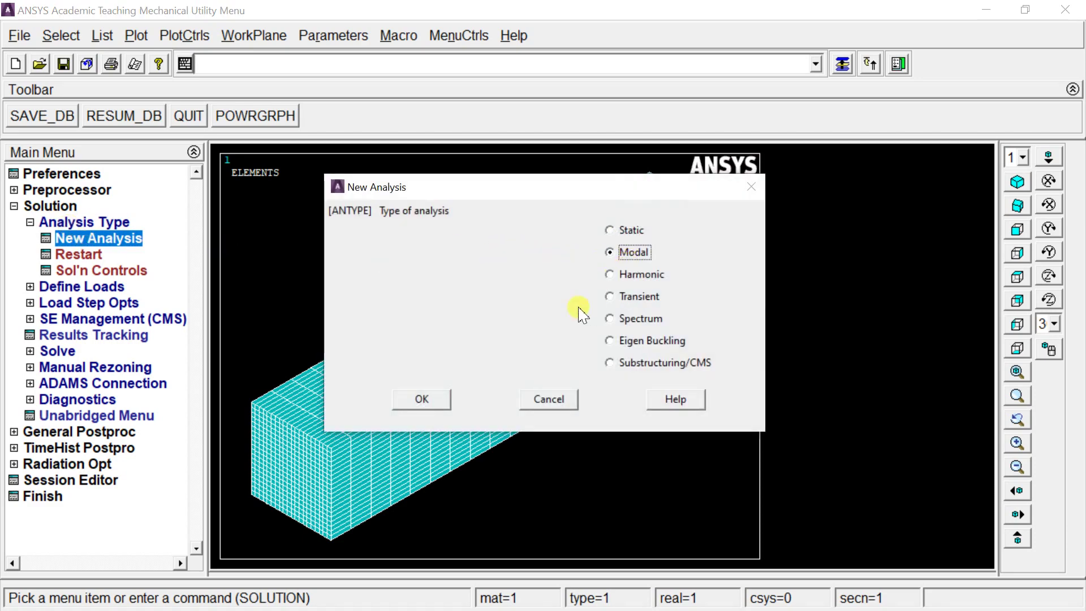
left_click(423, 400)
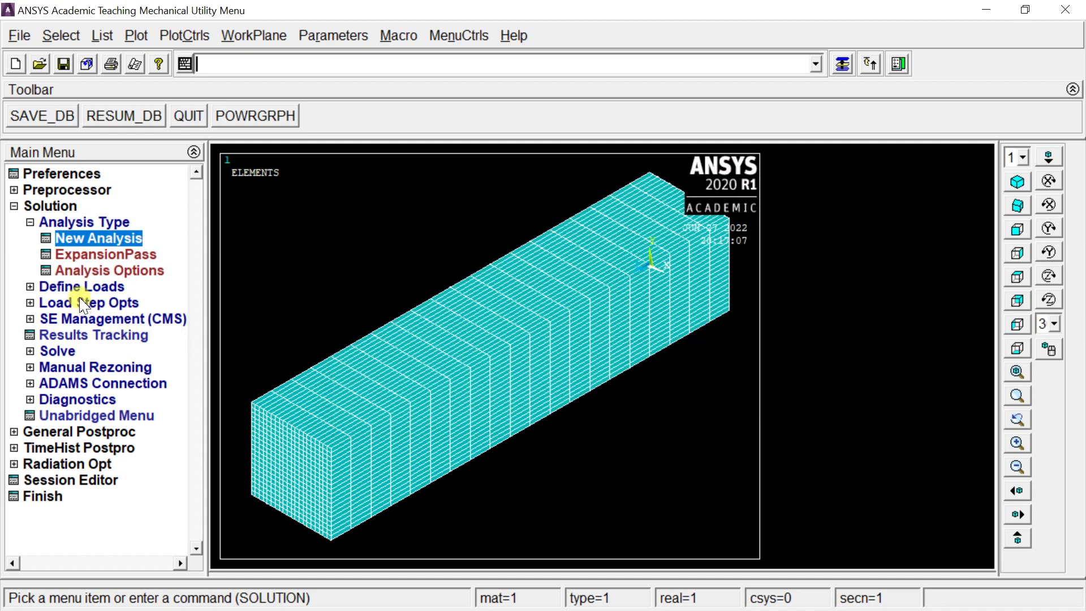
Extract 4 modes with Block Lanczos, normalized to the mass matrix
left_click(82, 273)
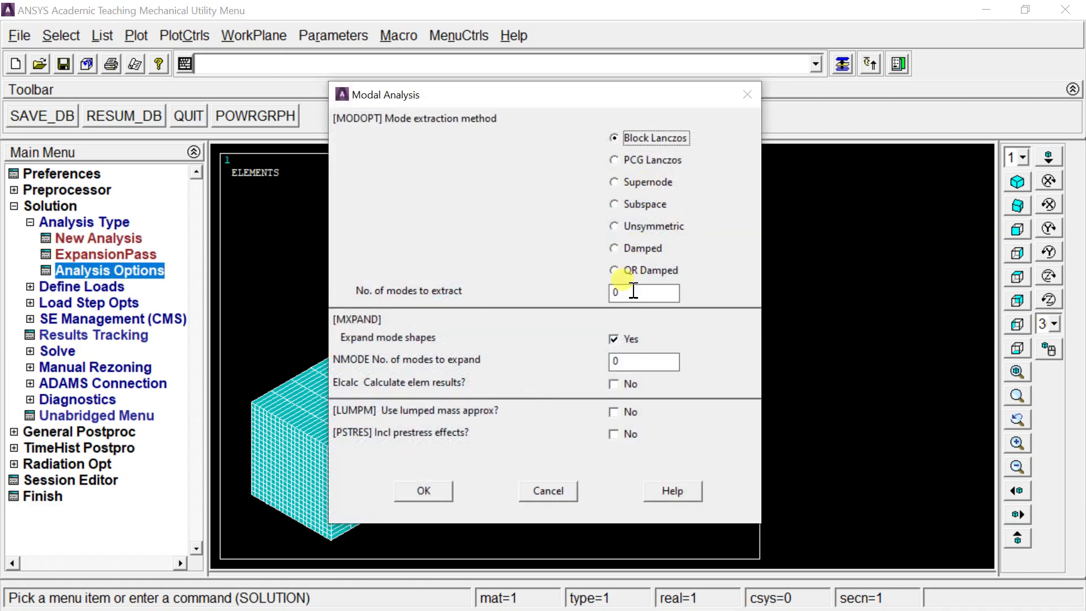
double_click(629, 292)
left_click(421, 491)
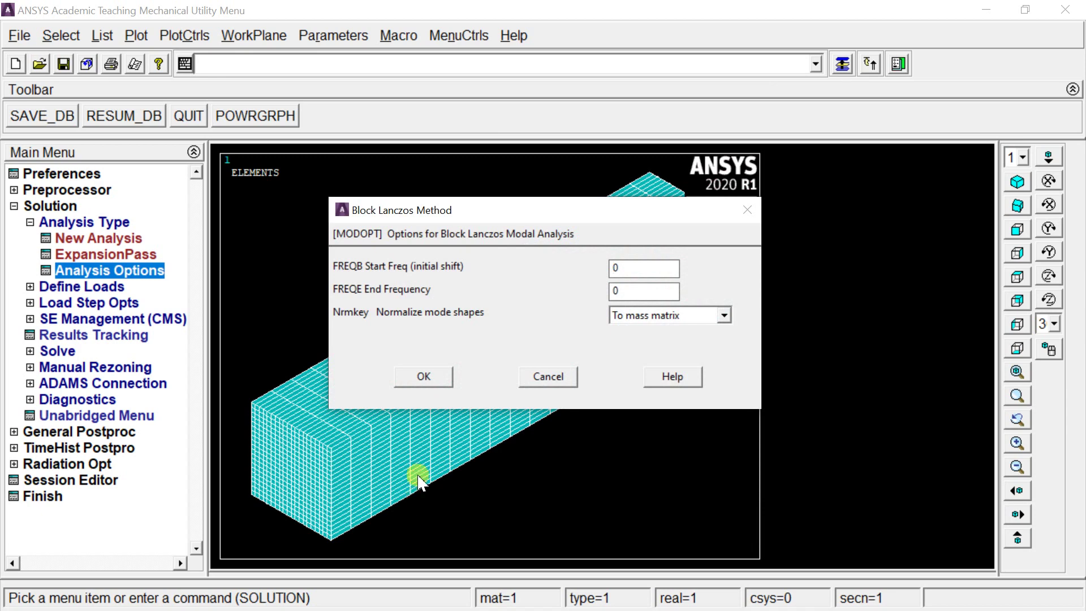
left_click(418, 378)
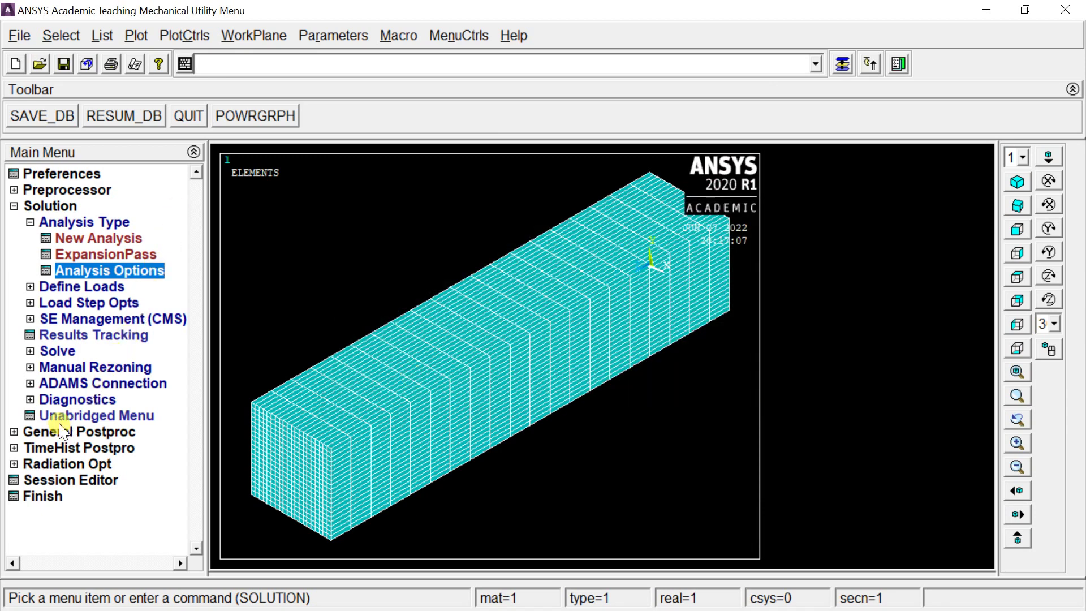
Constrain all DOF to 0 on the block's far end face
left_click(58, 352)
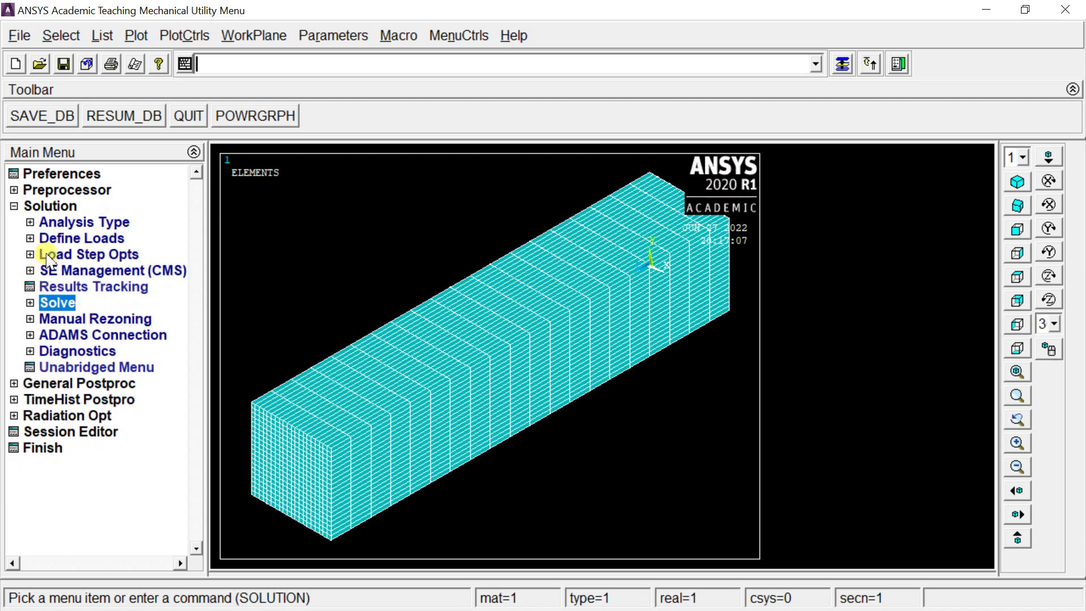
left_click(34, 239)
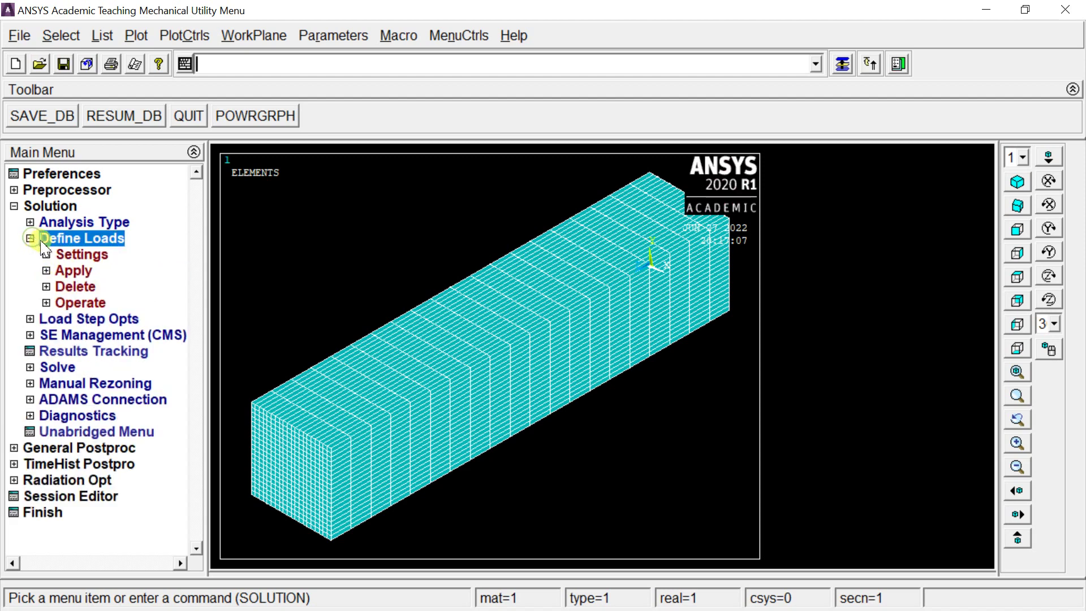
left_click(72, 272)
left_click(81, 286)
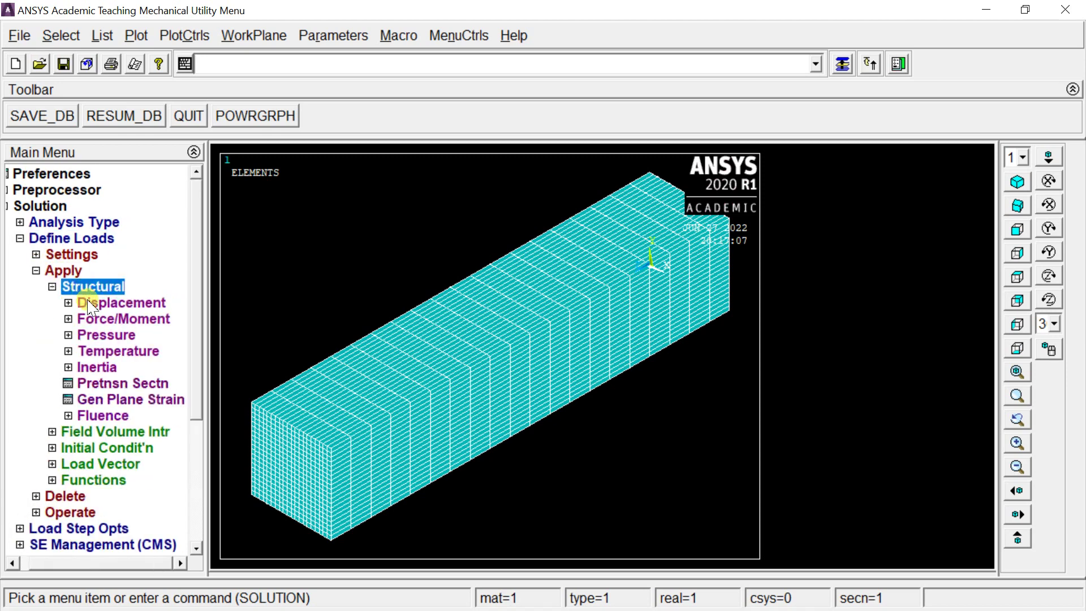
left_click(88, 306)
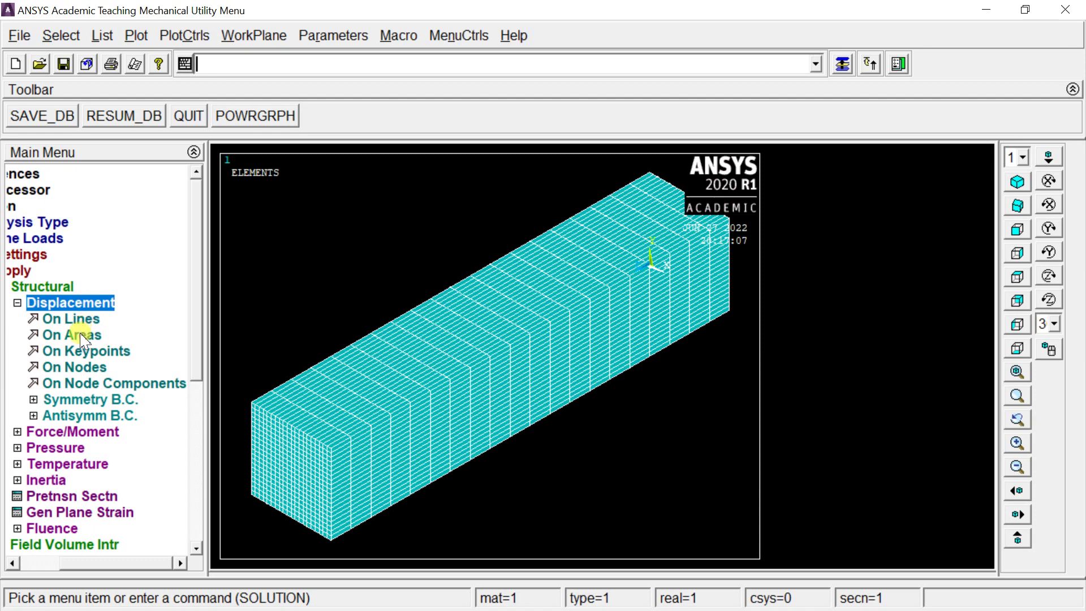
left_click(83, 337)
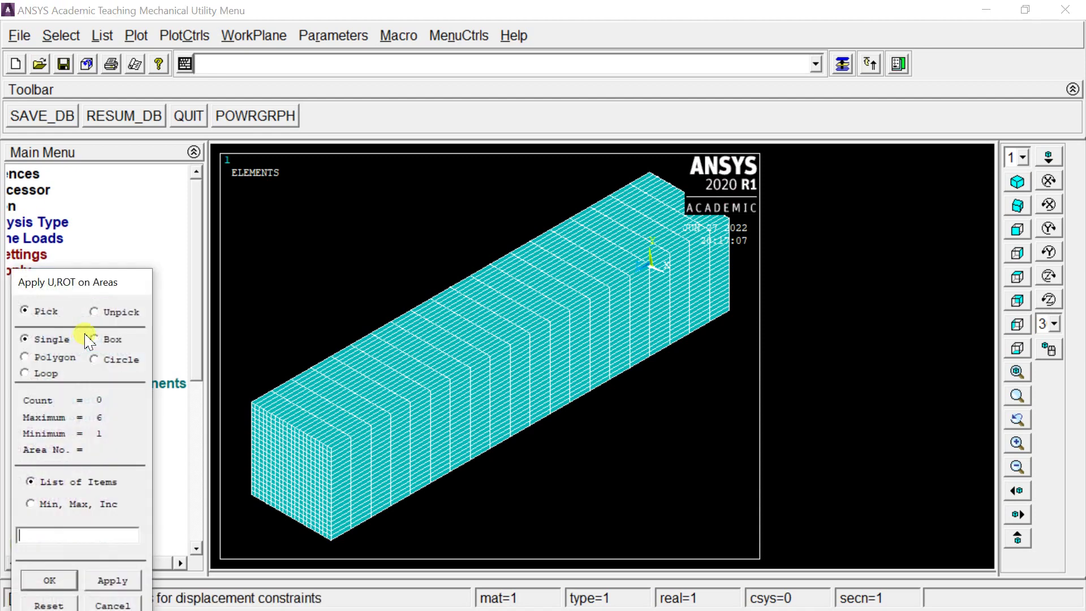
left_click(667, 236)
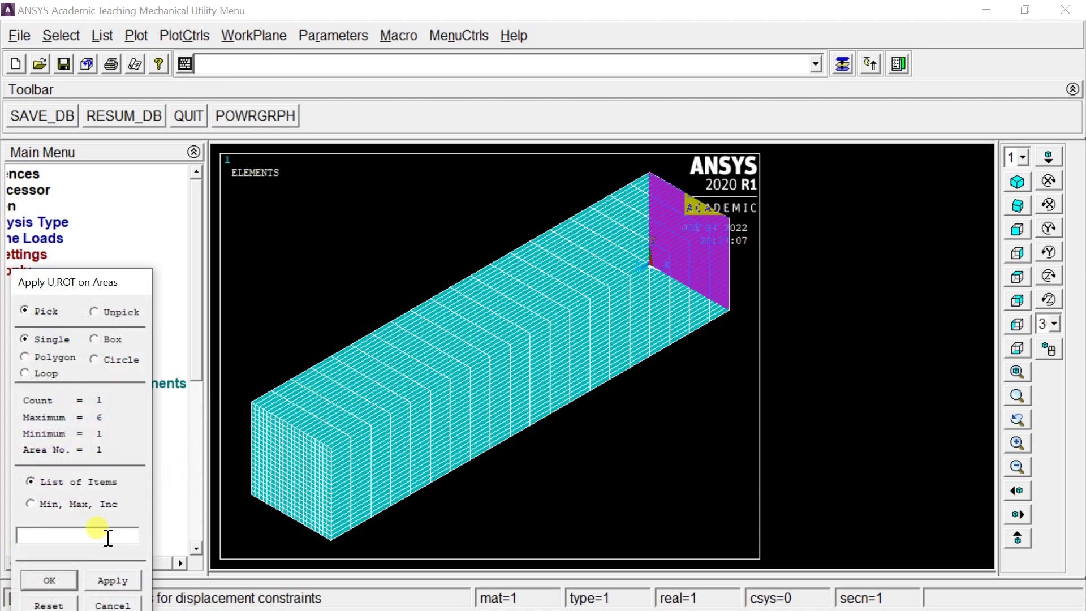
left_click(59, 581)
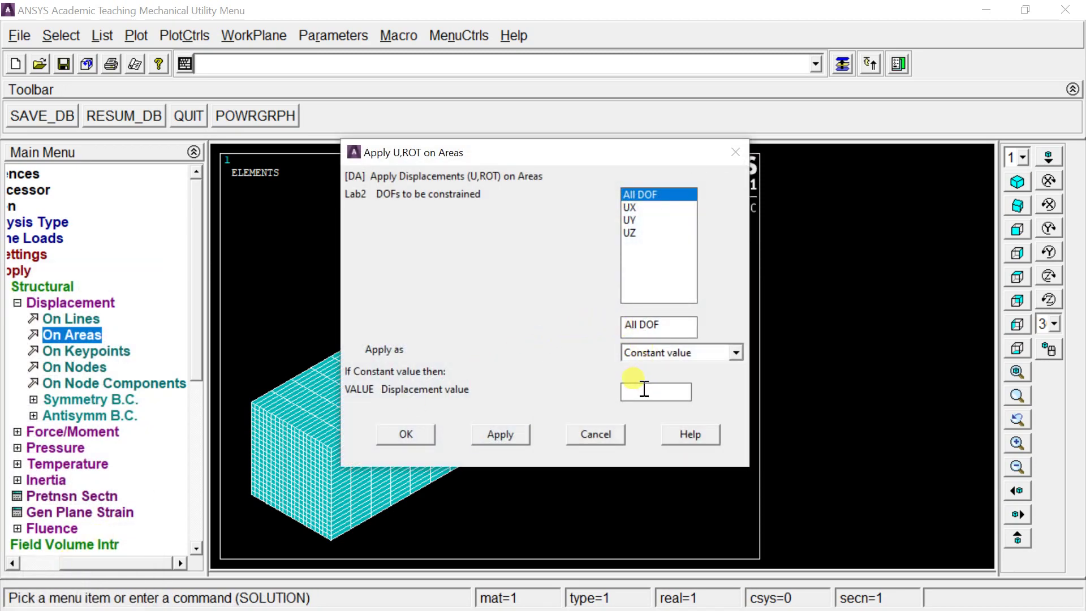
left_click(406, 436)
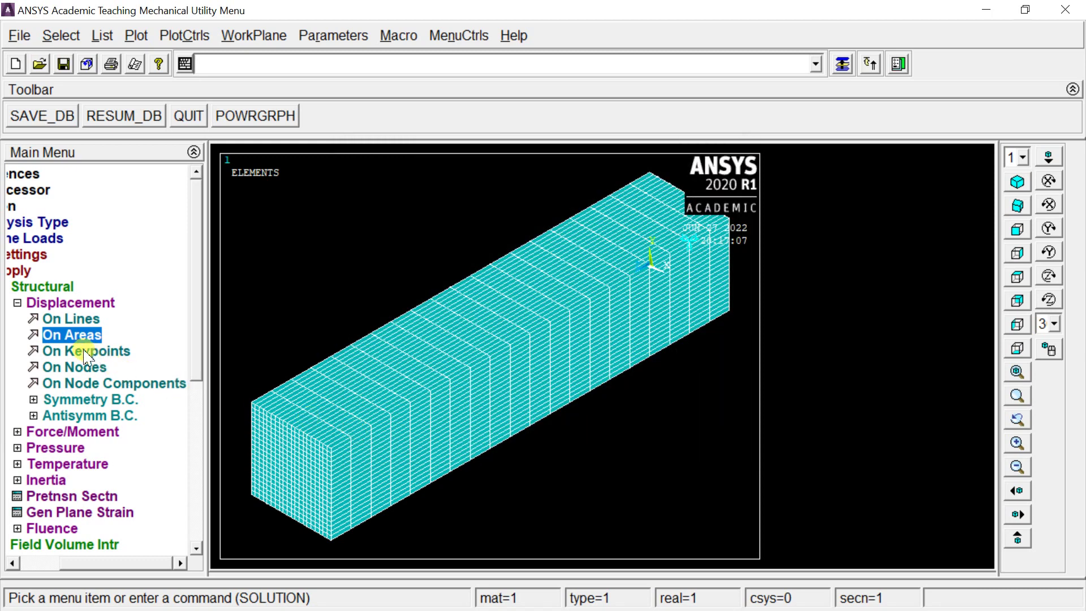
left_click(18, 303)
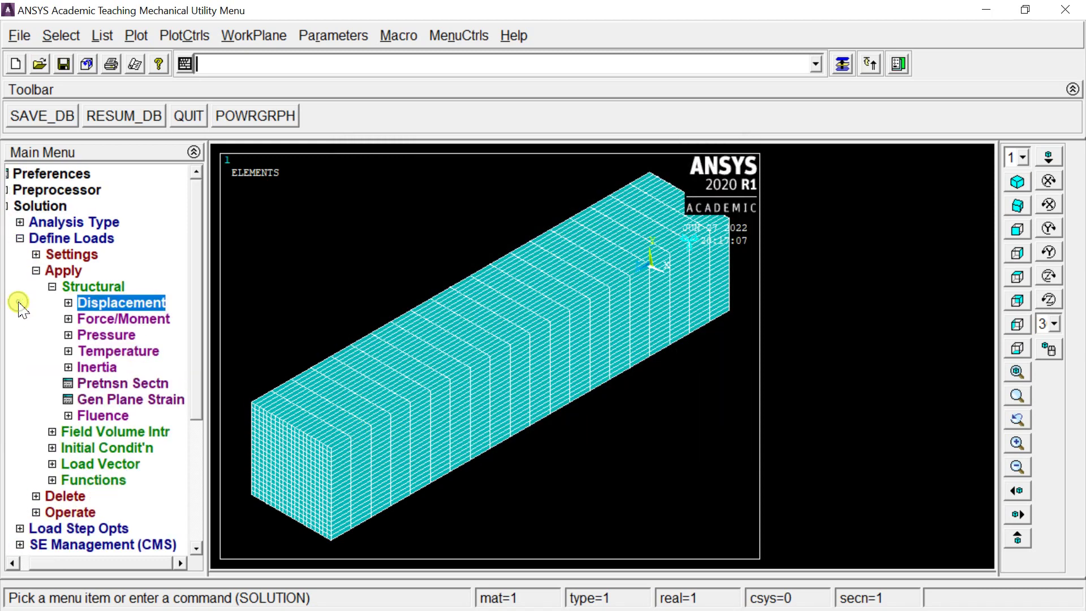
left_click(53, 288)
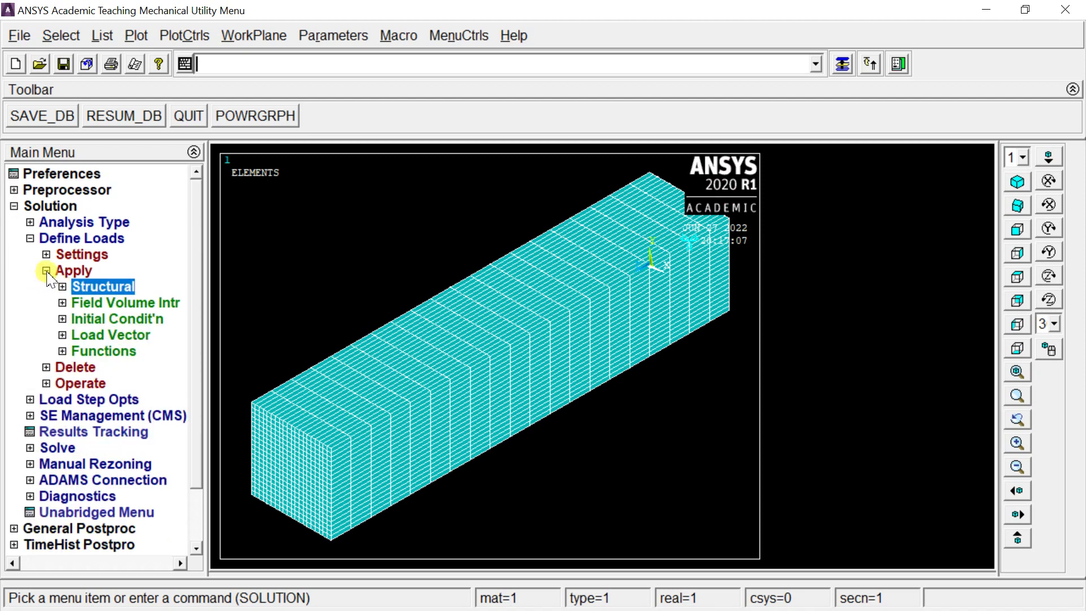
Solve the current load step for the 4-mode modal analysis, then dismiss the completion note and status window
left_click(46, 271)
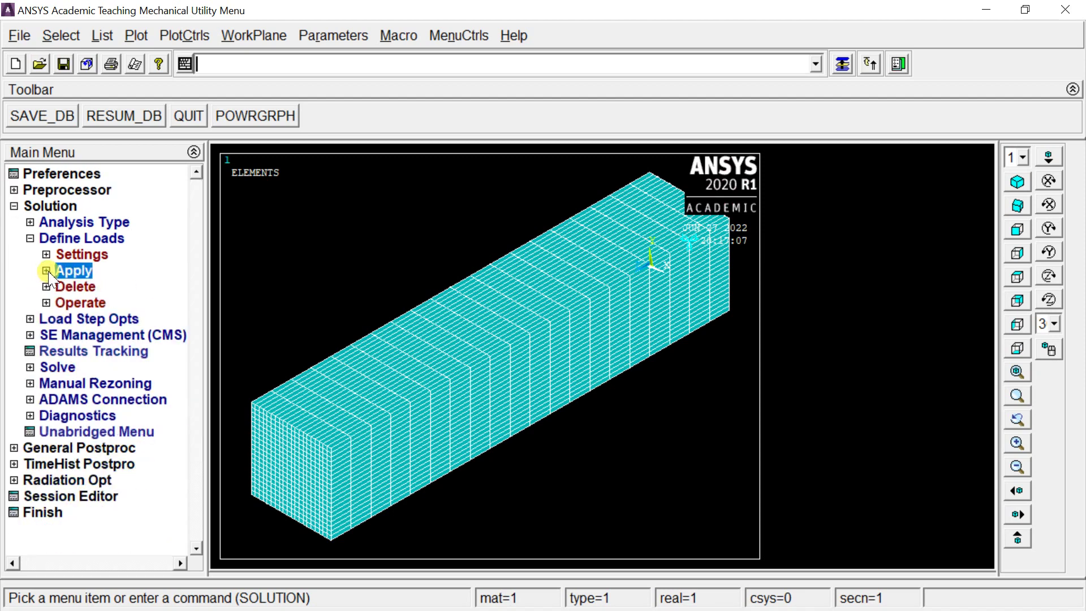
left_click(57, 367)
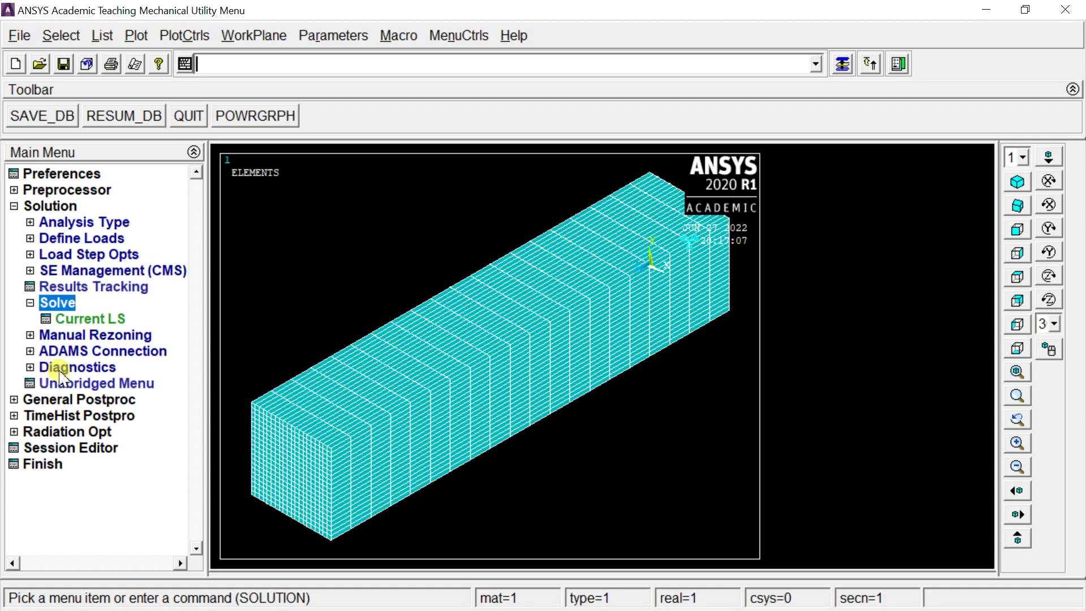
left_click(76, 319)
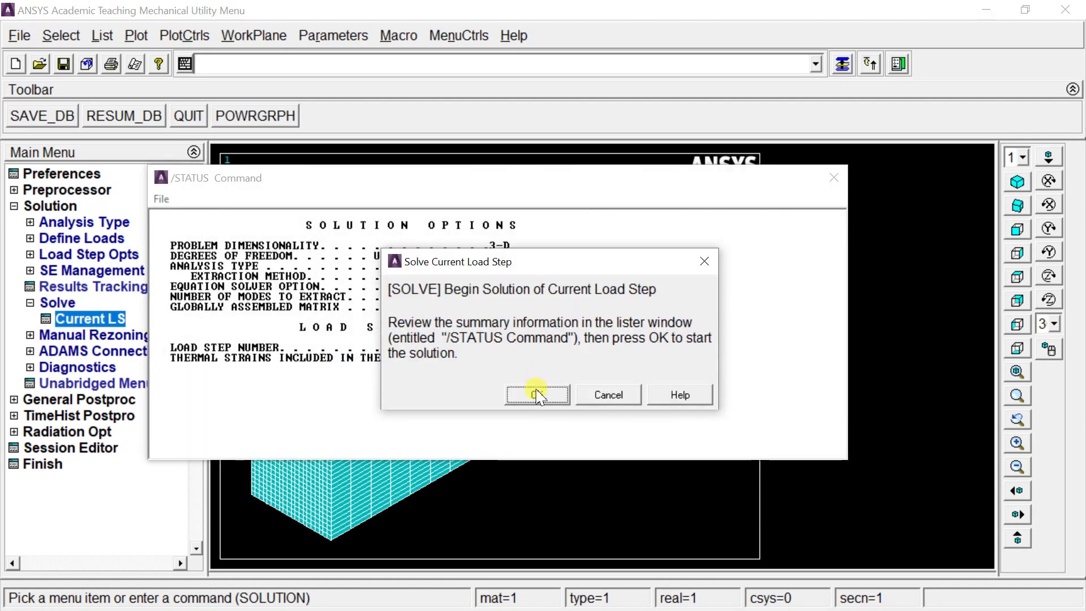
left_click(537, 395)
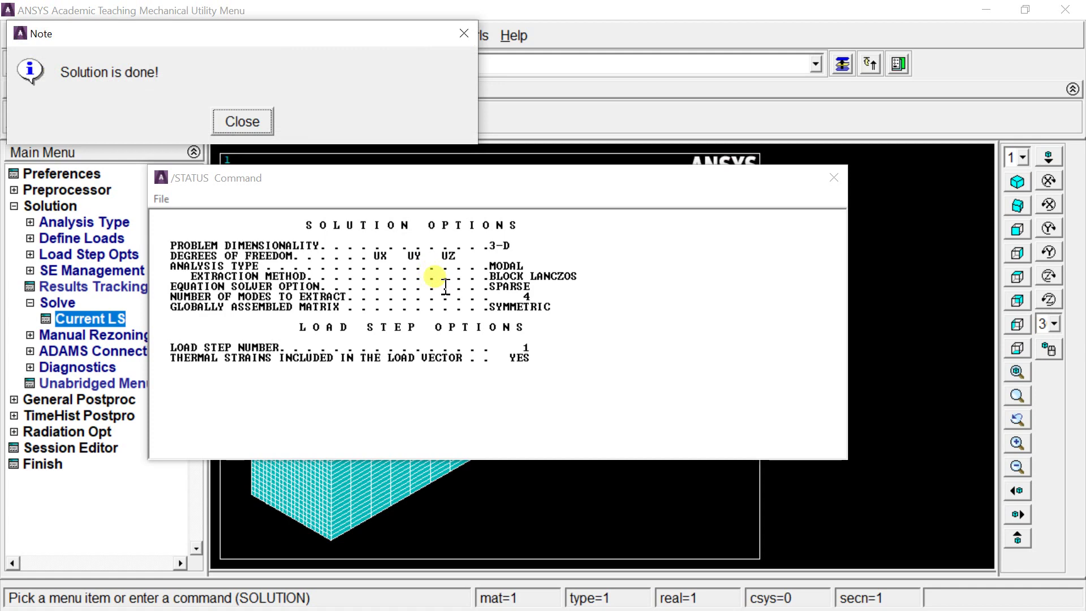
left_click(263, 122)
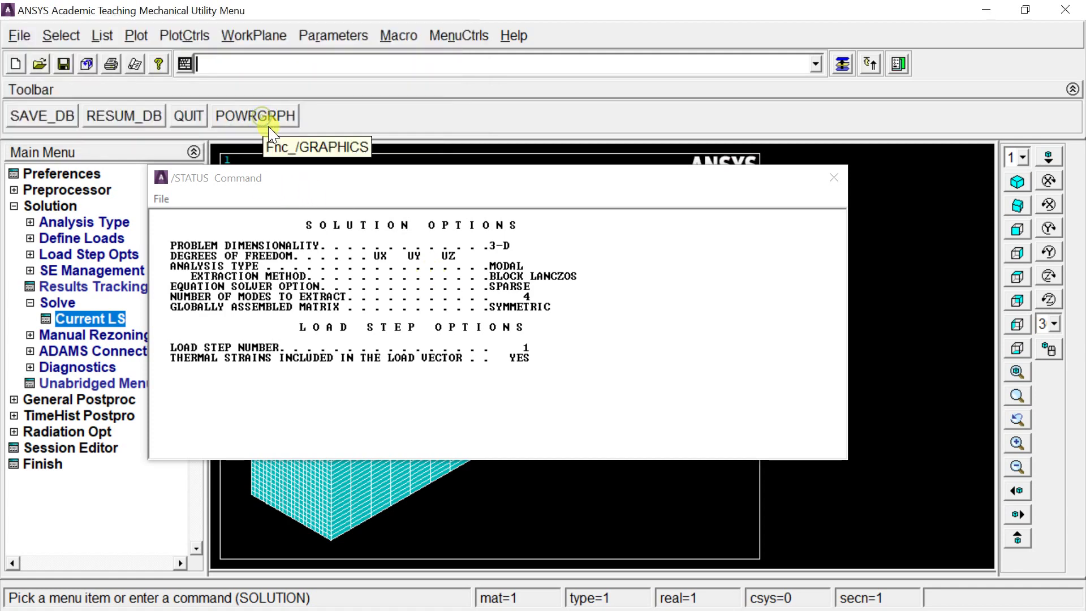
left_click(832, 178)
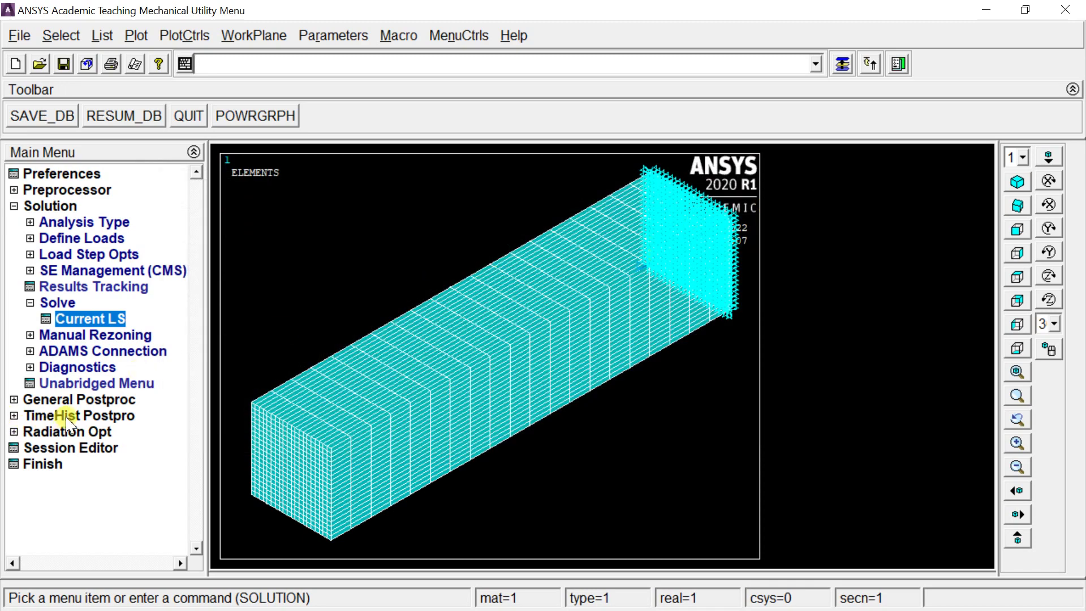
In General Postproc, list the results summary (0.097609, 0.097609, 0.42920, 0.52615) and close it
left_click(43, 399)
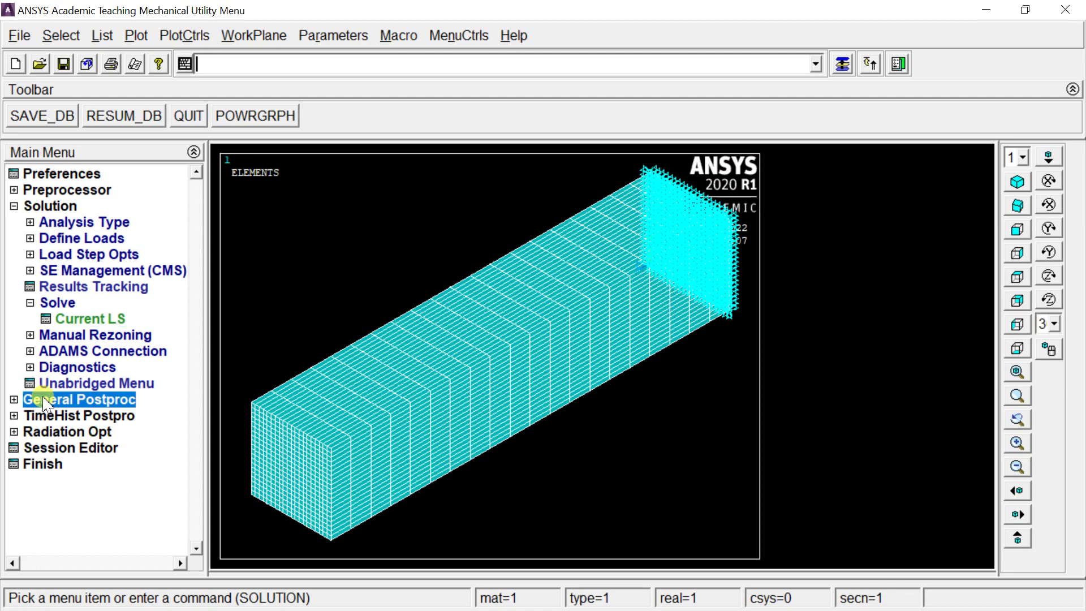
left_click(78, 256)
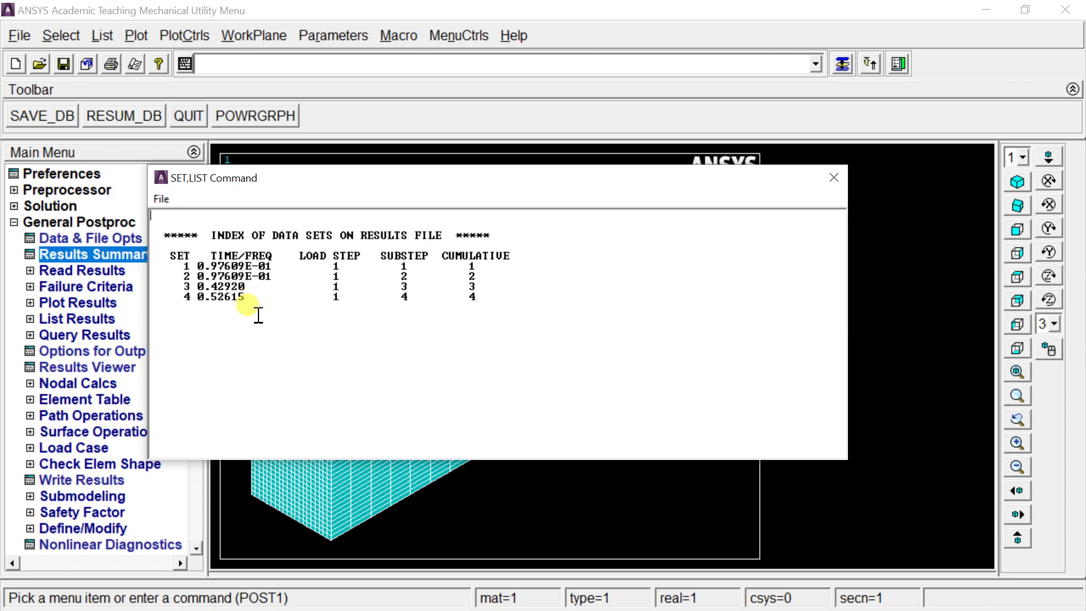
left_click(834, 177)
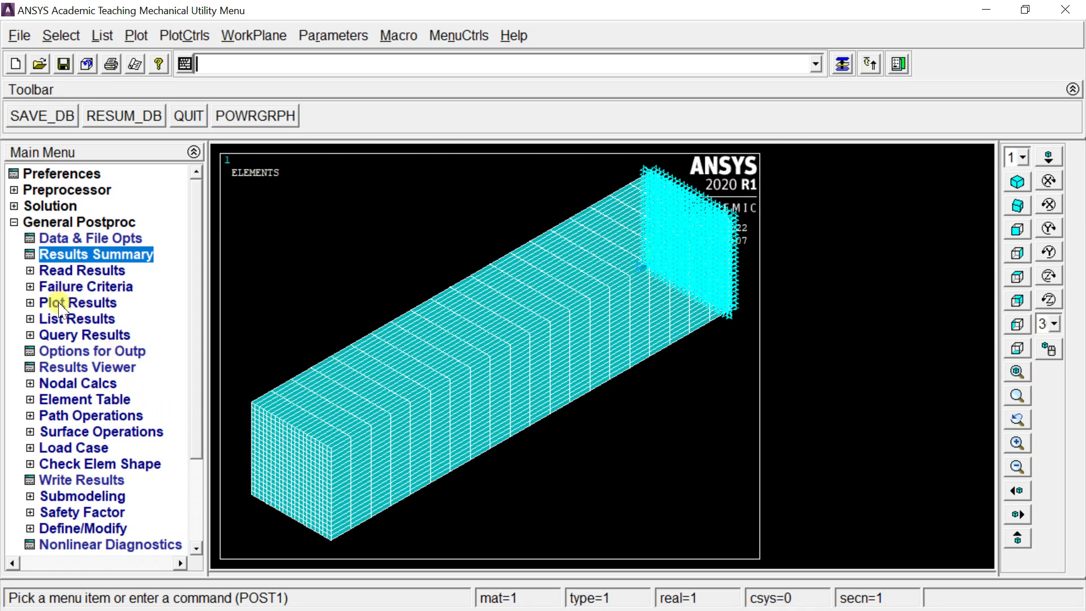
Read the first result set, mode 1 at frequency 0.097609
left_click(57, 319)
left_click(74, 271)
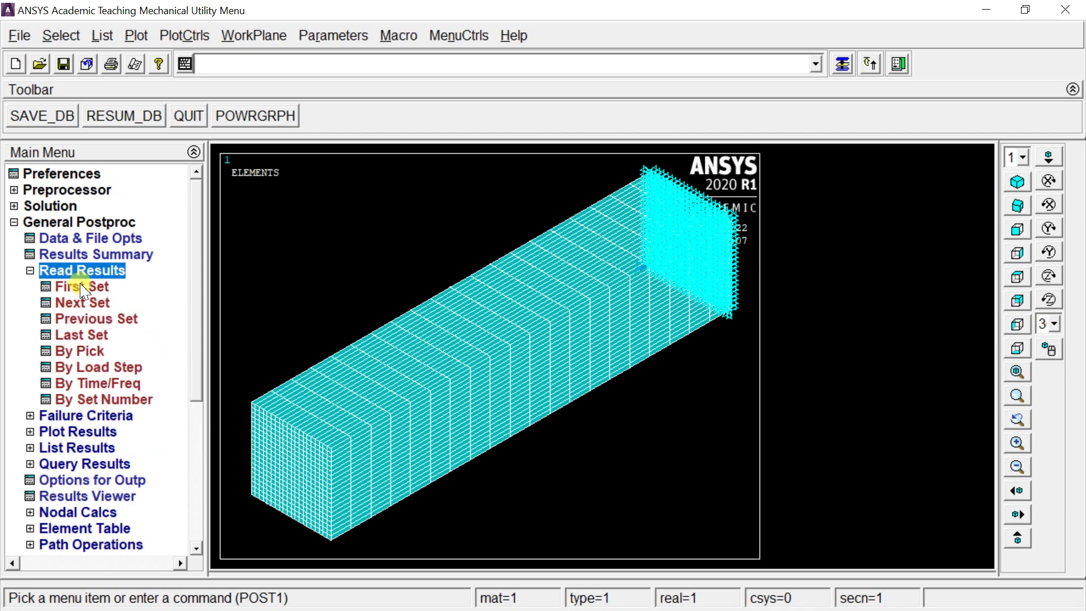
left_click(85, 287)
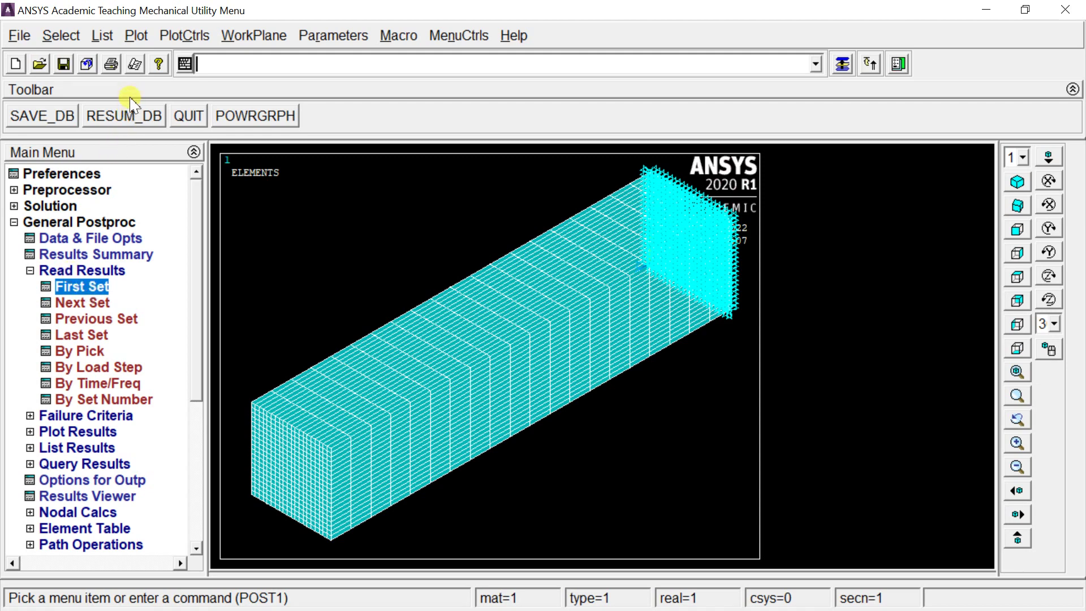
Animate the first mode shape, lower the frame delay, then stop playback
left_click(179, 38)
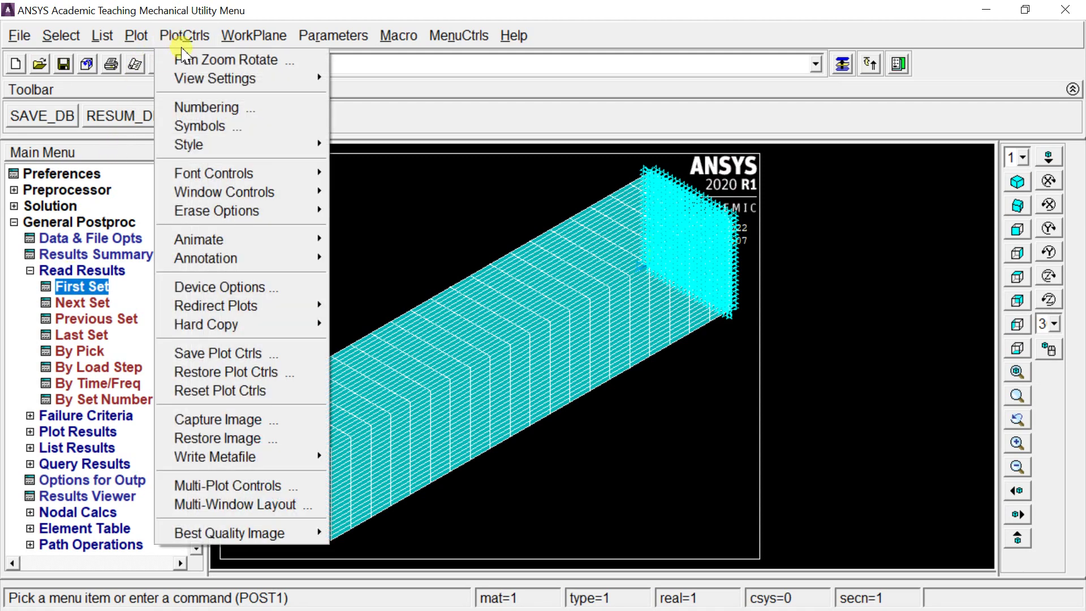
mouse_move(226, 260)
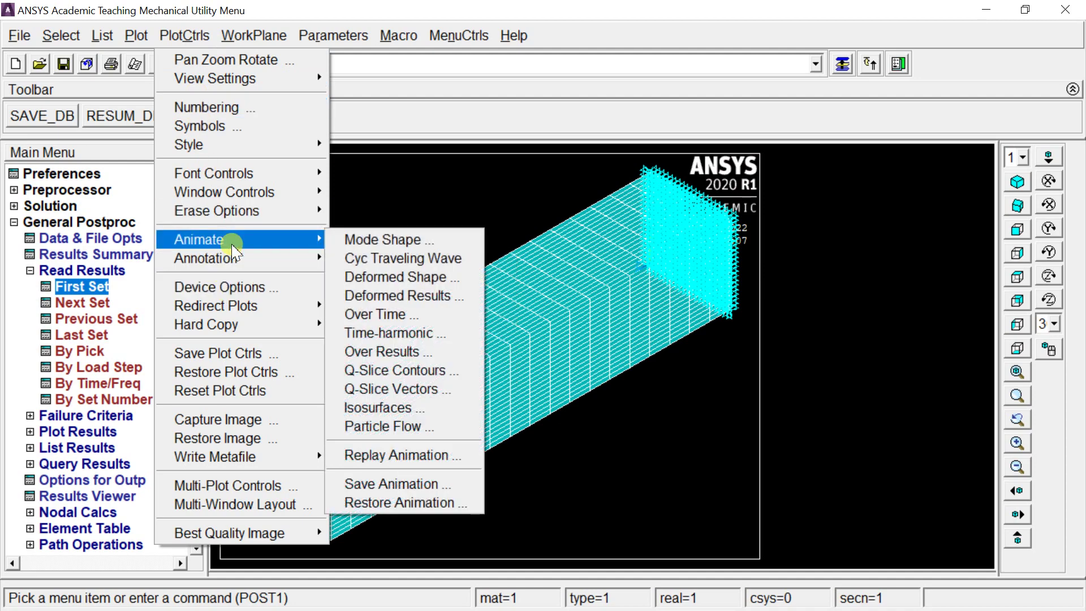
left_click(359, 239)
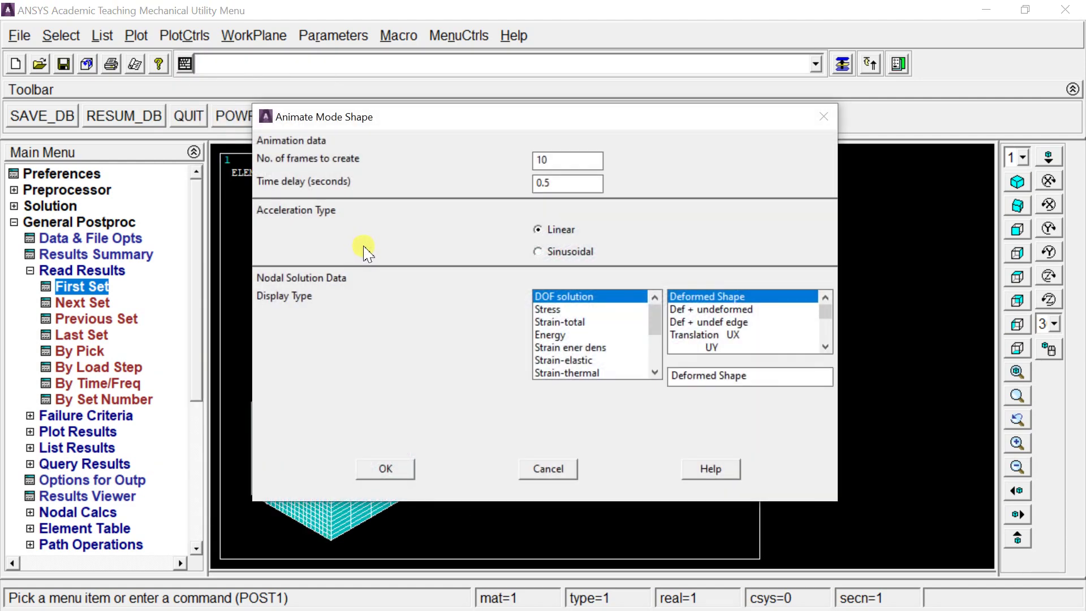
left_click(396, 471)
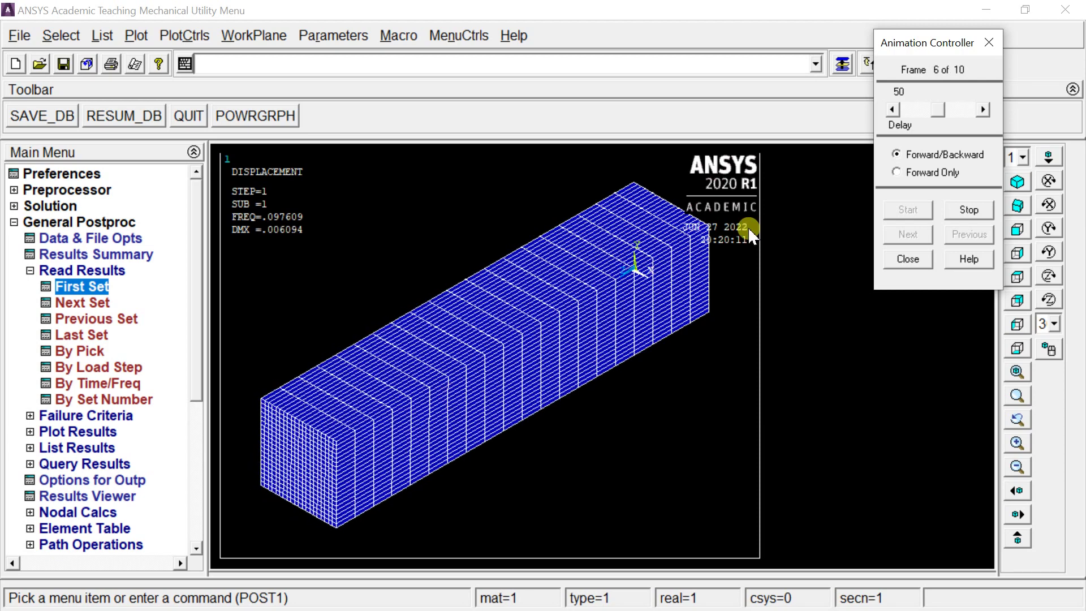
left_click_drag(943, 107, 911, 112)
left_click(959, 210)
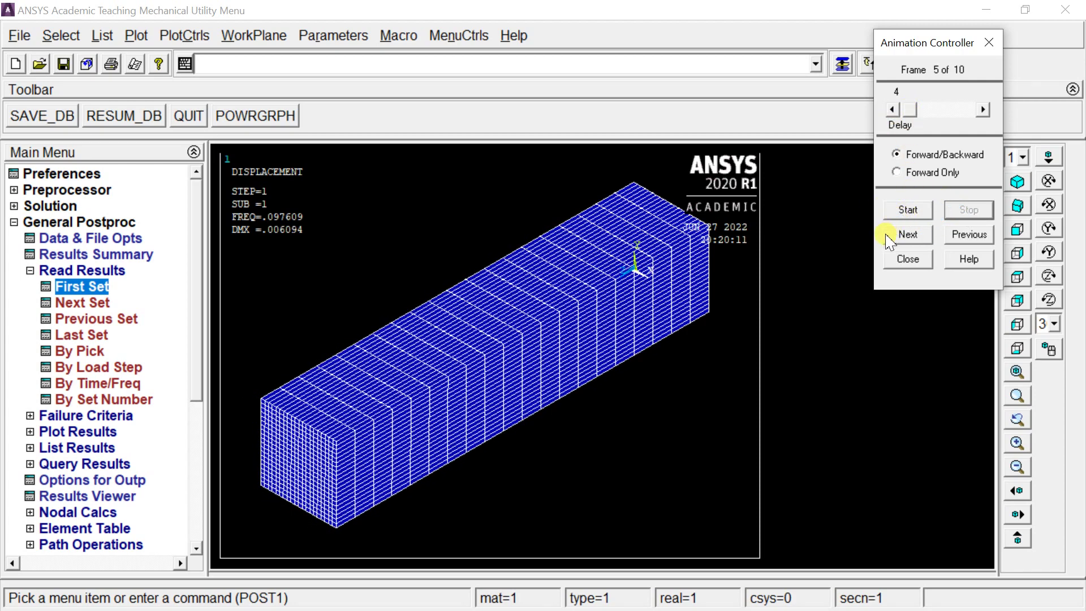
Load the second set (SUB 2, 0.097609) and animate it with a shorter delay, then stop
left_click(82, 304)
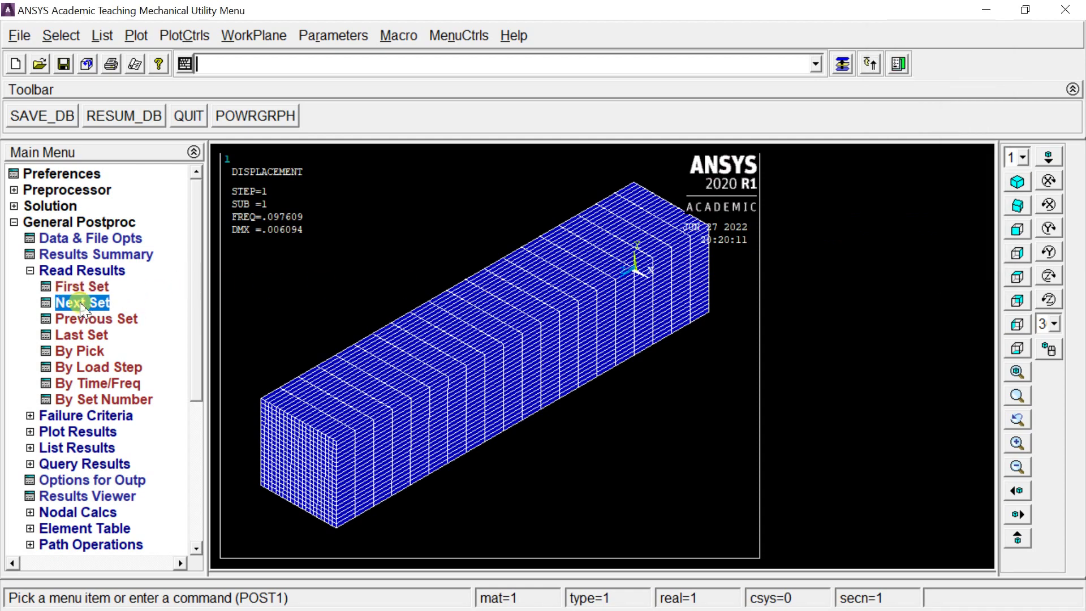
left_click(198, 35)
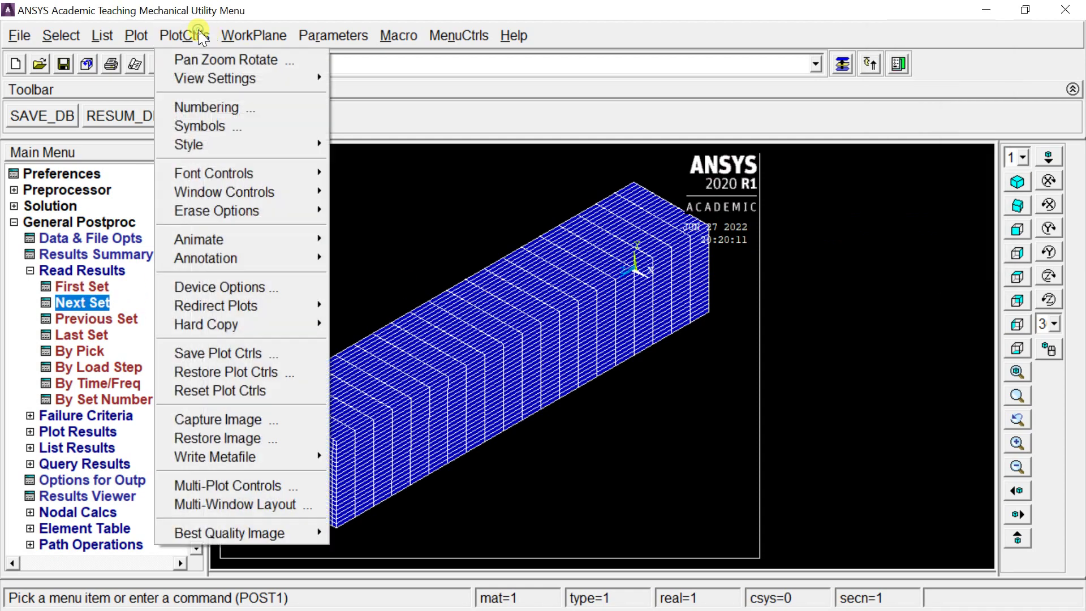
mouse_move(198, 239)
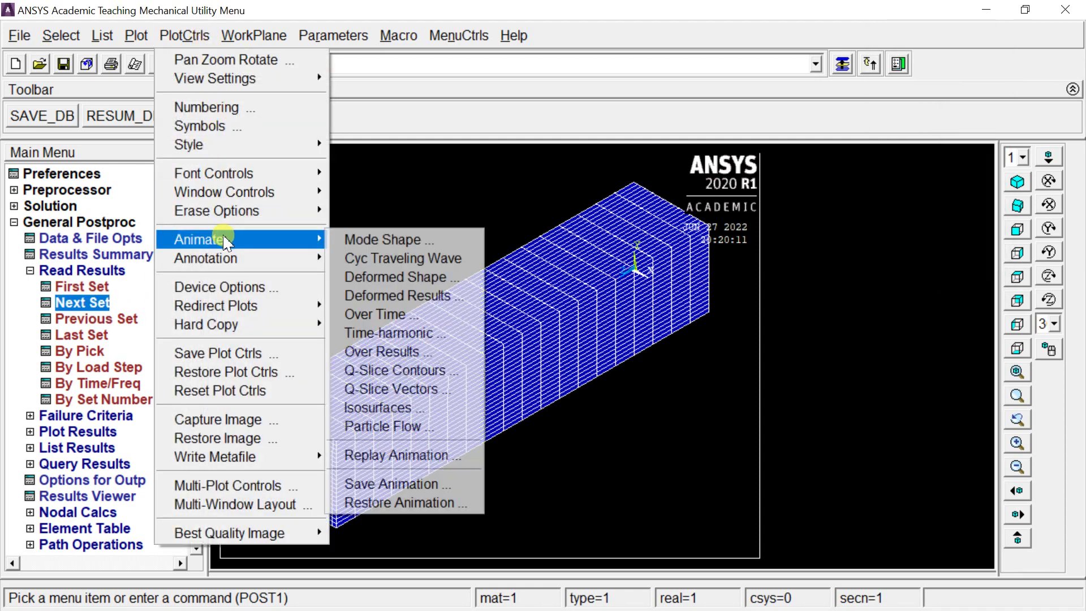
left_click(347, 239)
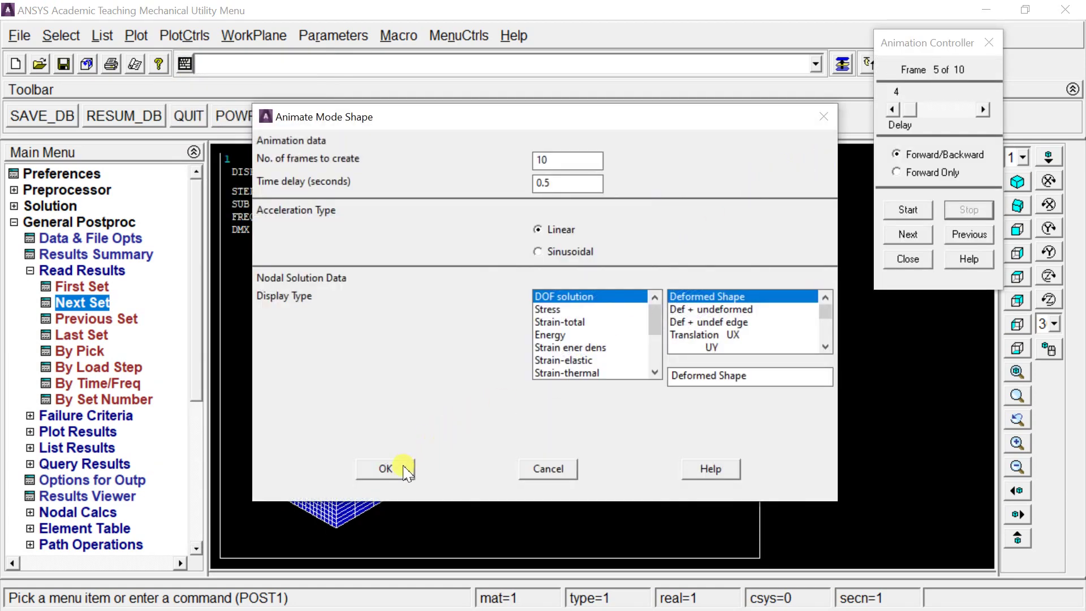
left_click(405, 469)
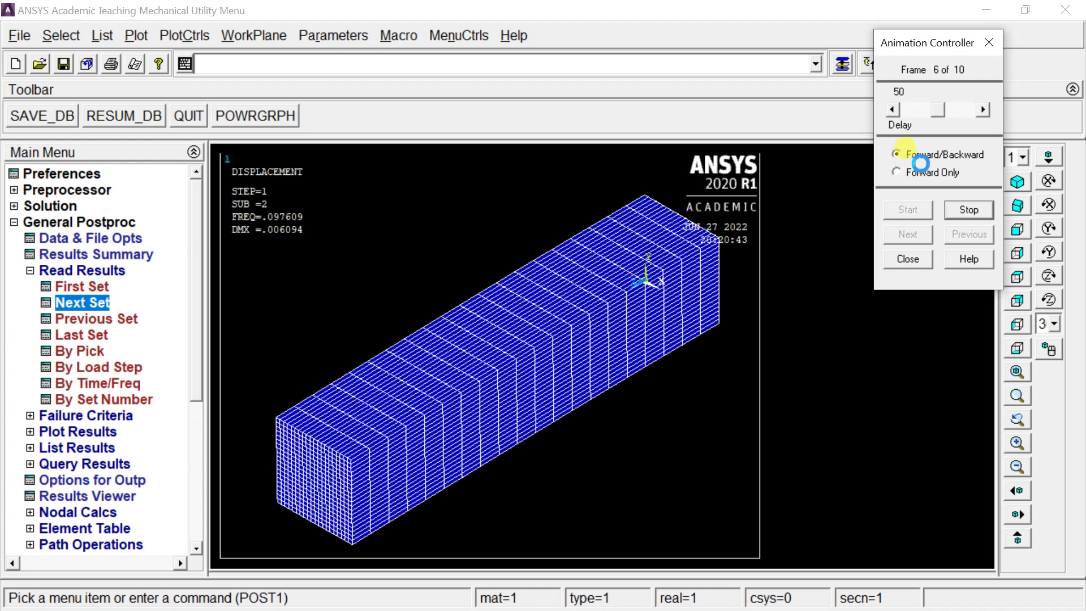
left_click_drag(937, 111, 912, 118)
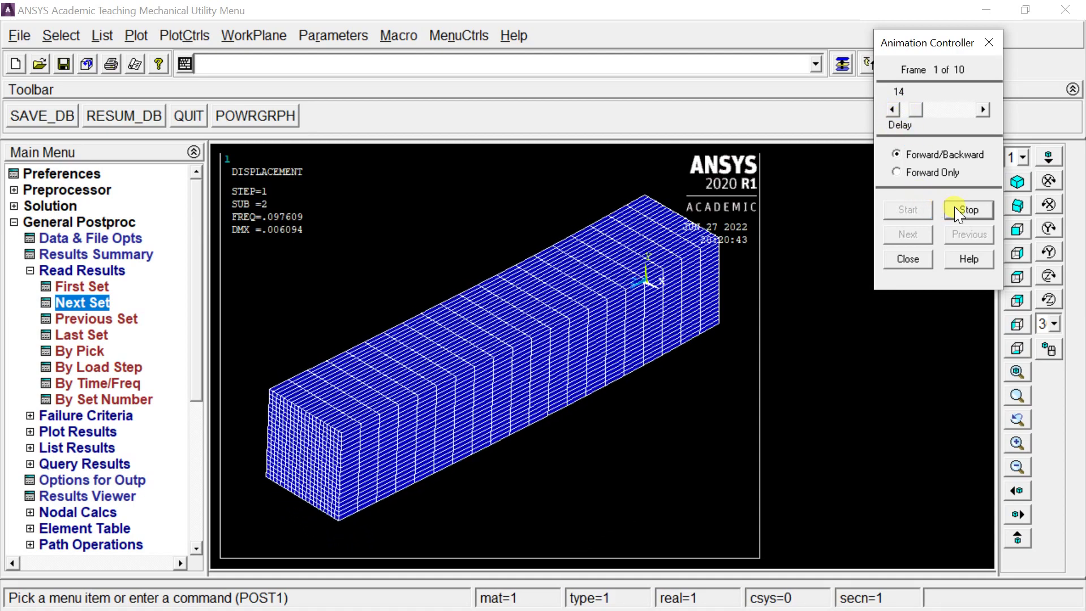
left_click(956, 210)
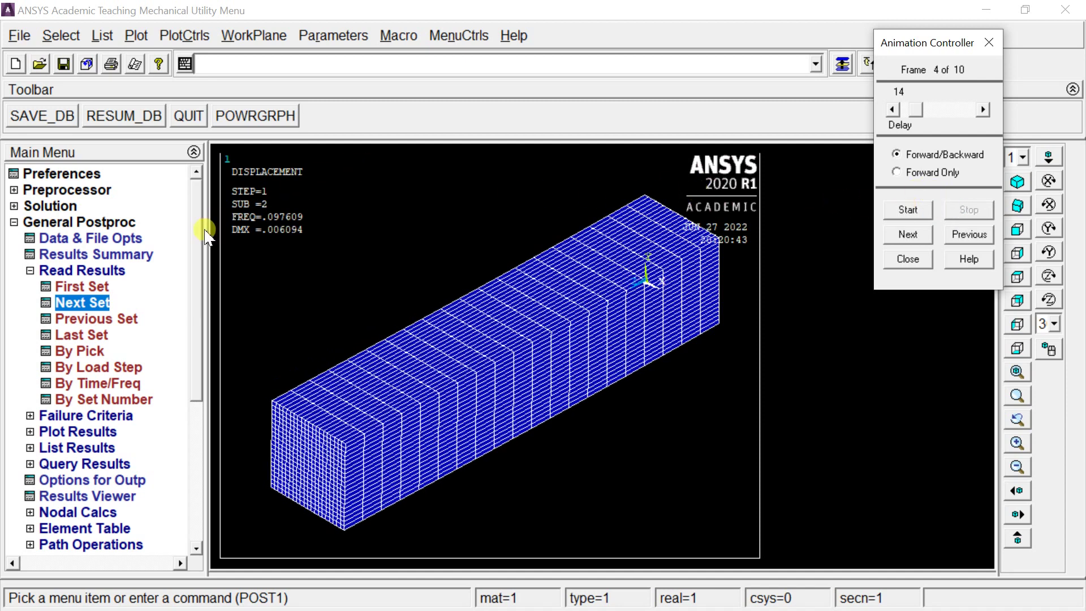
left_click(89, 305)
Animate the third mode shape (0.429198) with a shorter frame delay, stop it, and load the next set
left_click(192, 36)
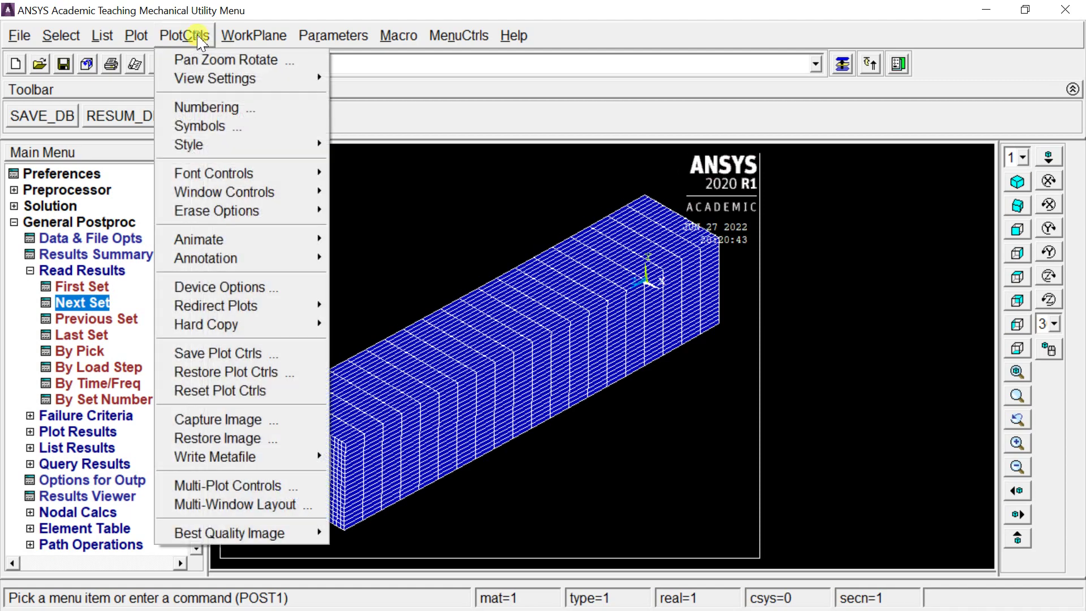
mouse_move(218, 239)
left_click(360, 238)
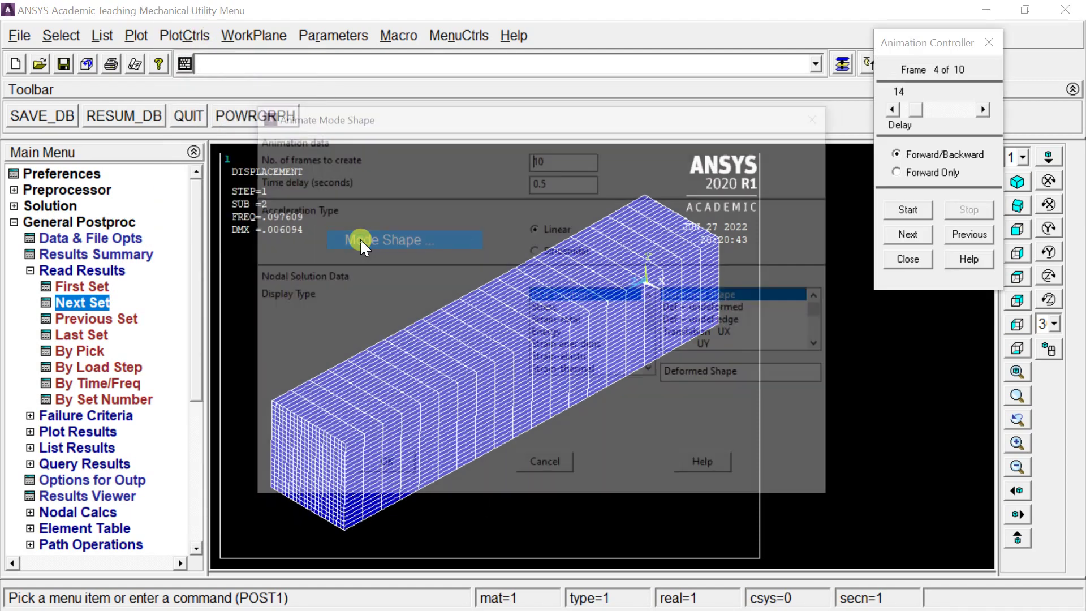
left_click(387, 469)
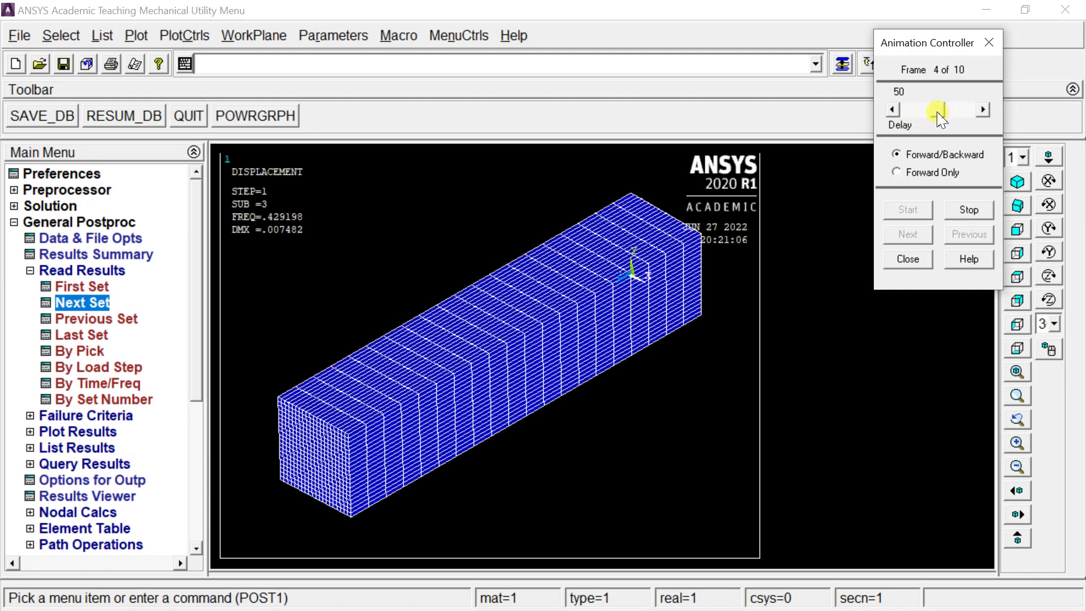
left_click_drag(938, 111, 910, 115)
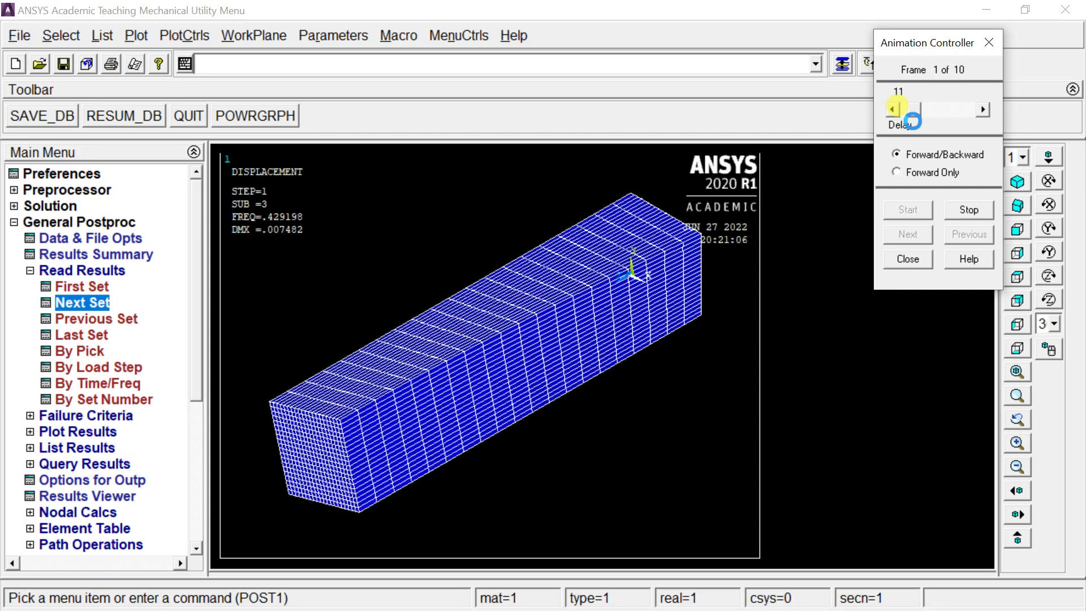
left_click(955, 209)
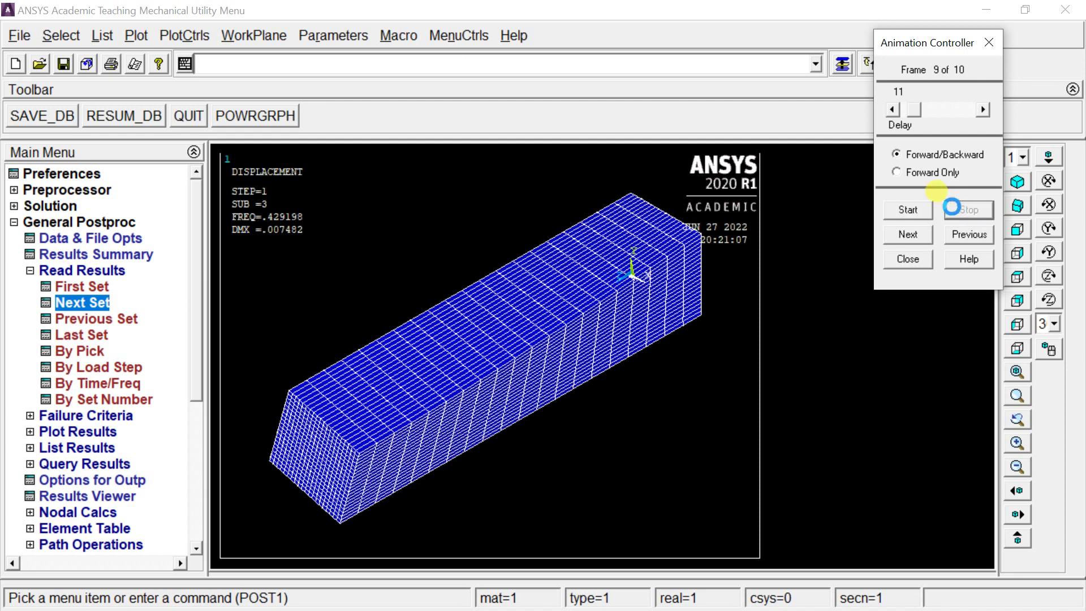
left_click(86, 304)
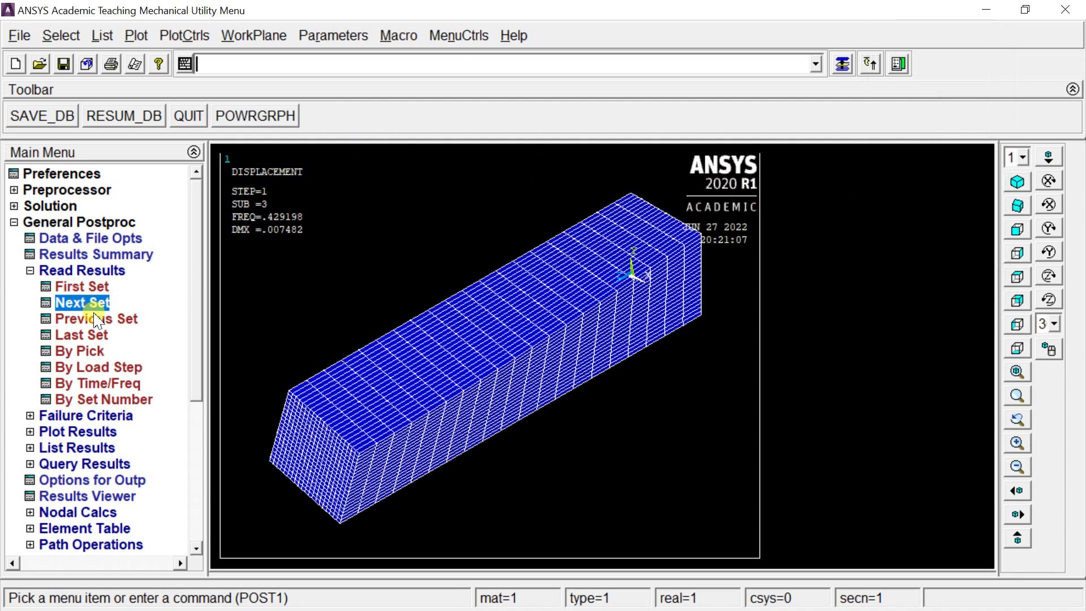
left_click(184, 35)
Animate the fourth mode shape (0.526152) with a shorter delay, then stop and close the animation
mouse_move(237, 242)
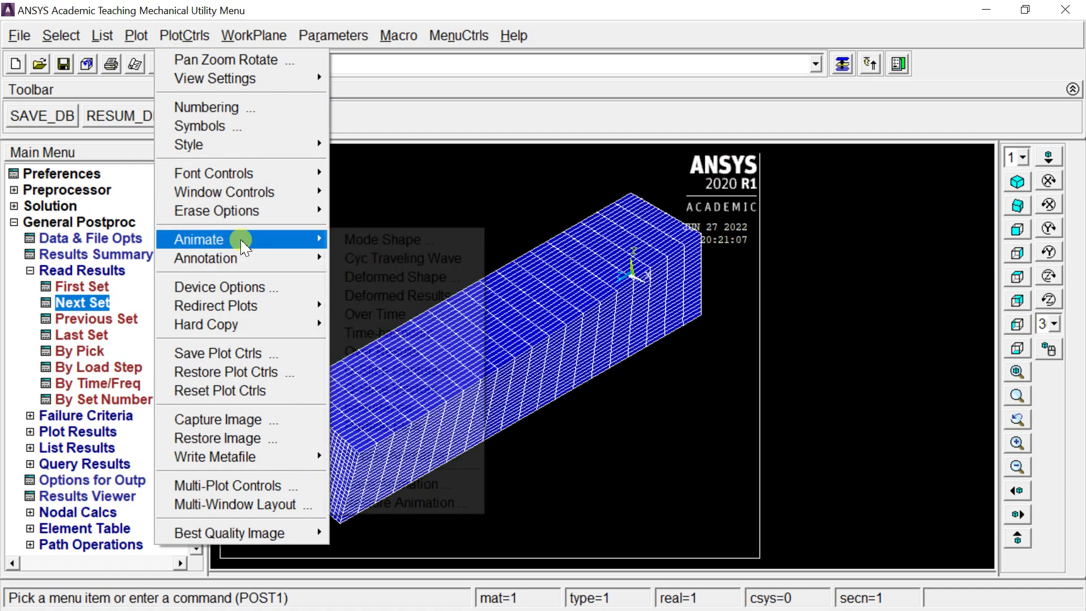
left_click(376, 246)
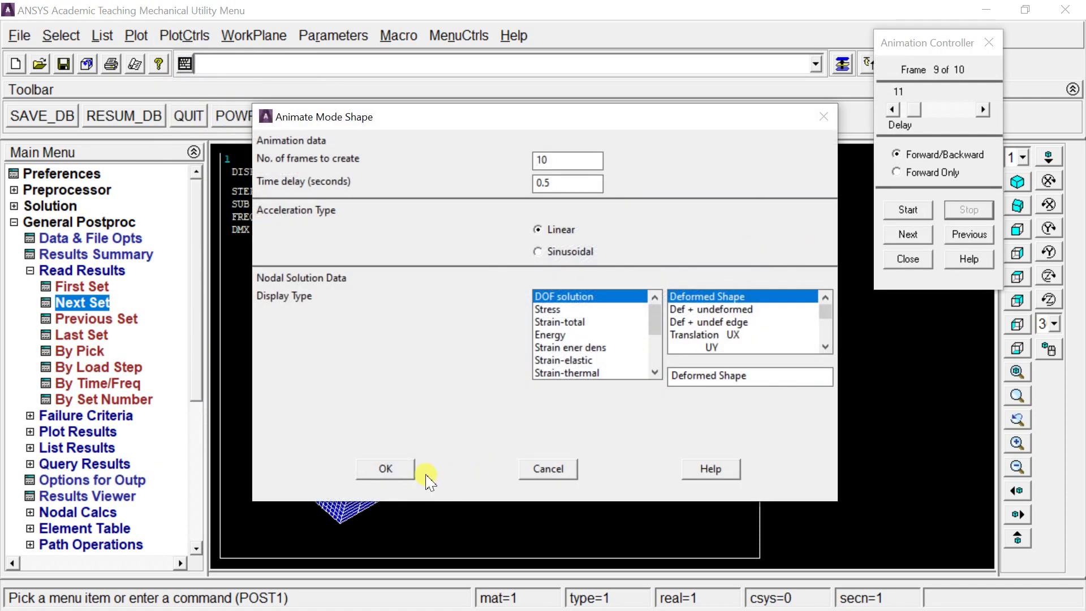
left_click(380, 468)
left_click(937, 111)
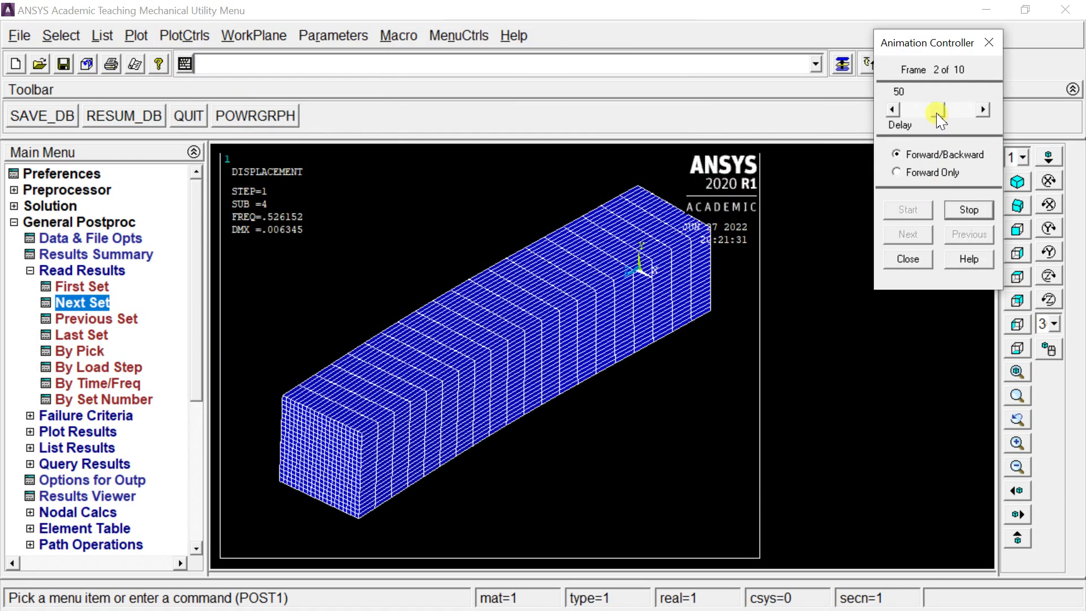
left_click_drag(937, 113, 911, 117)
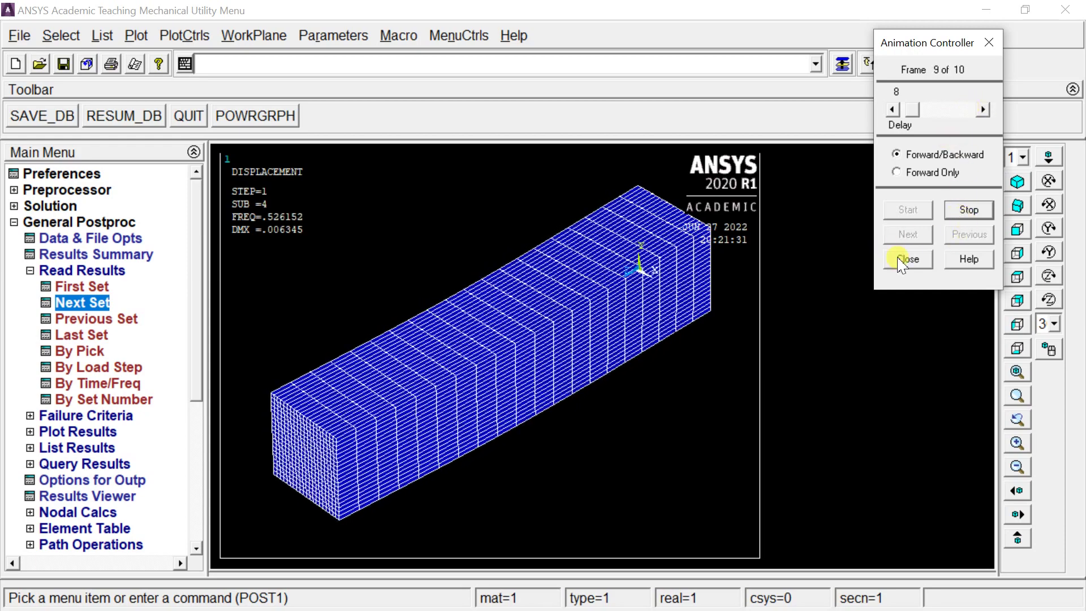
left_click(951, 213)
left_click(921, 261)
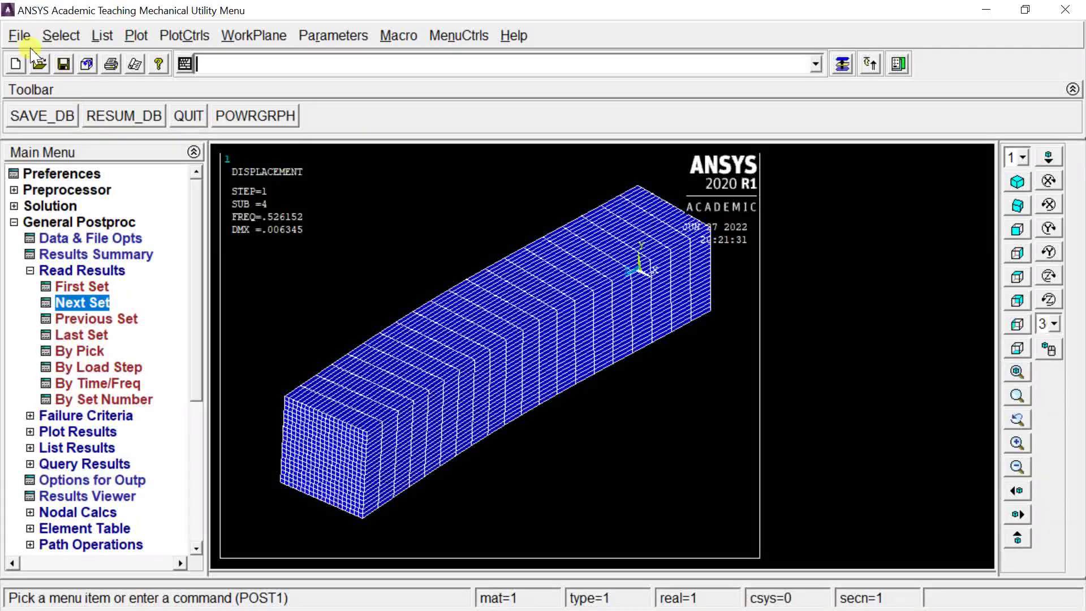
left_click(18, 38)
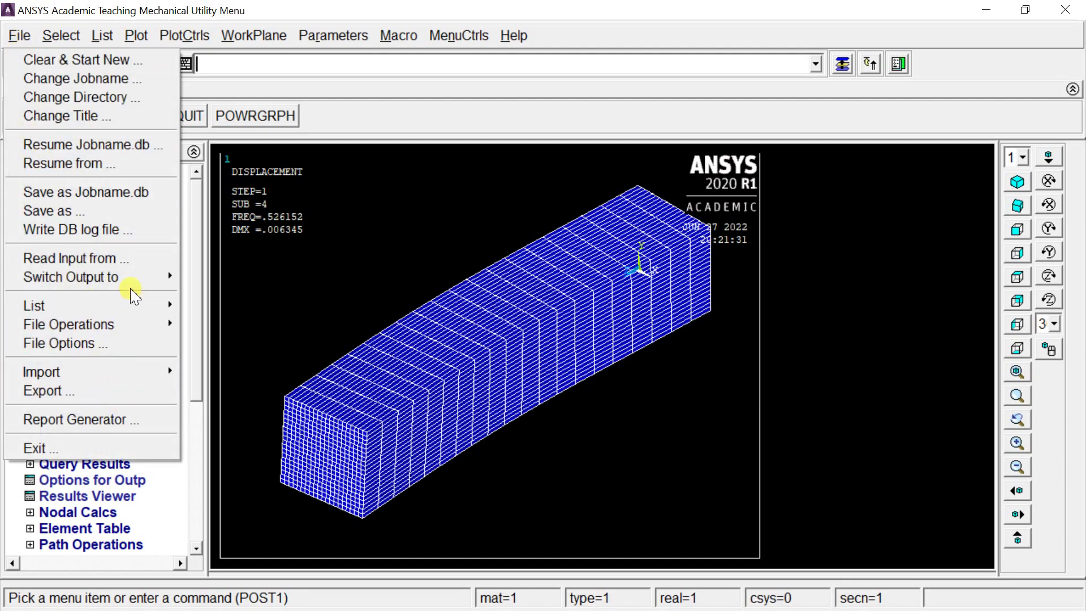
Save the database as Jobname.db and choose Save Everything in the exit prompt
left_click(142, 194)
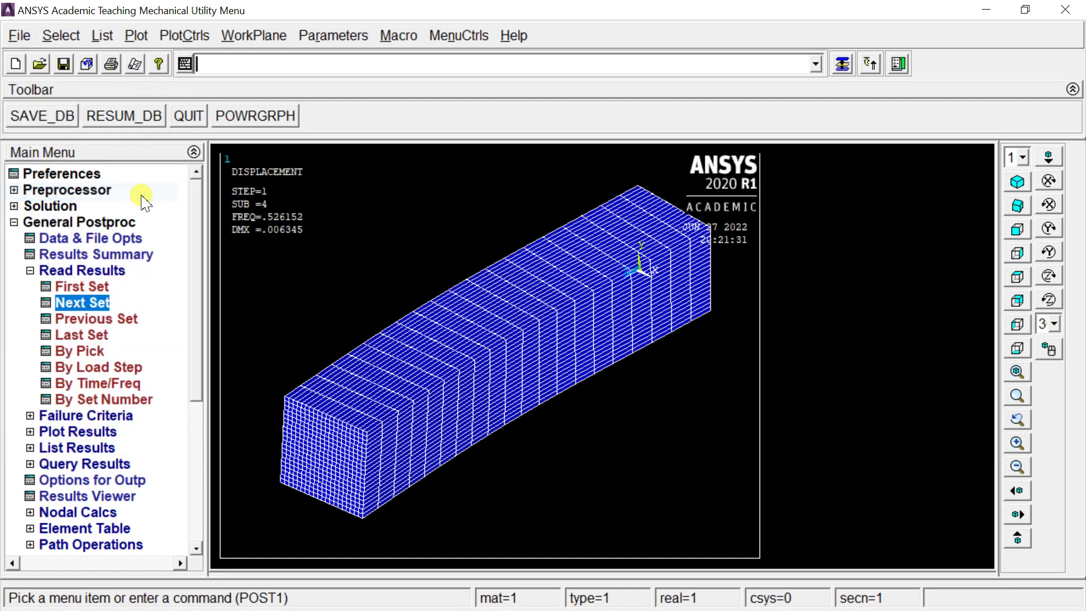
left_click(19, 38)
left_click(82, 447)
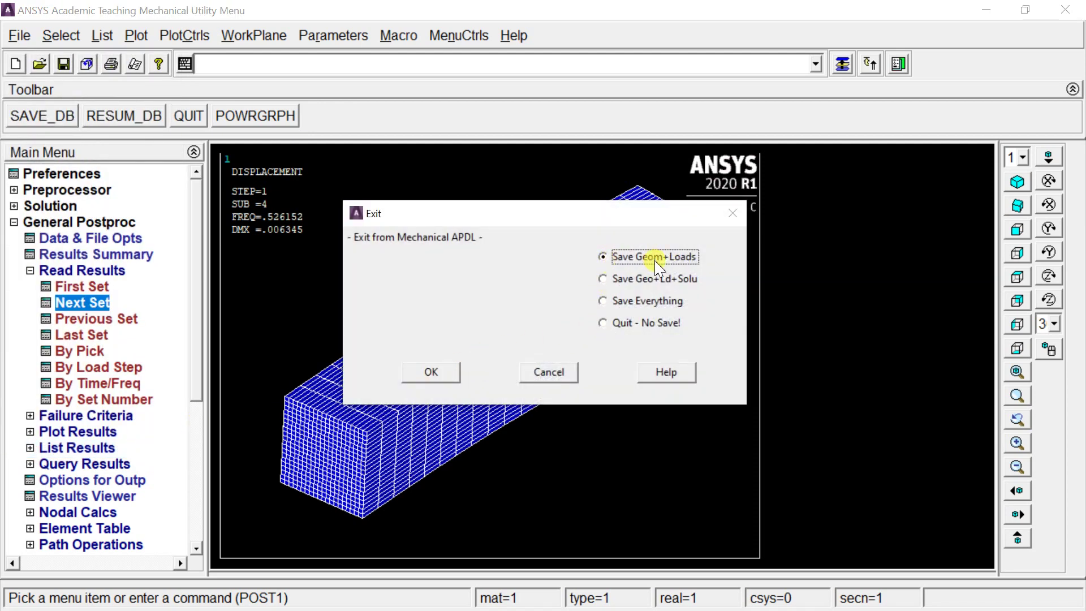
left_click(639, 281)
left_click(618, 302)
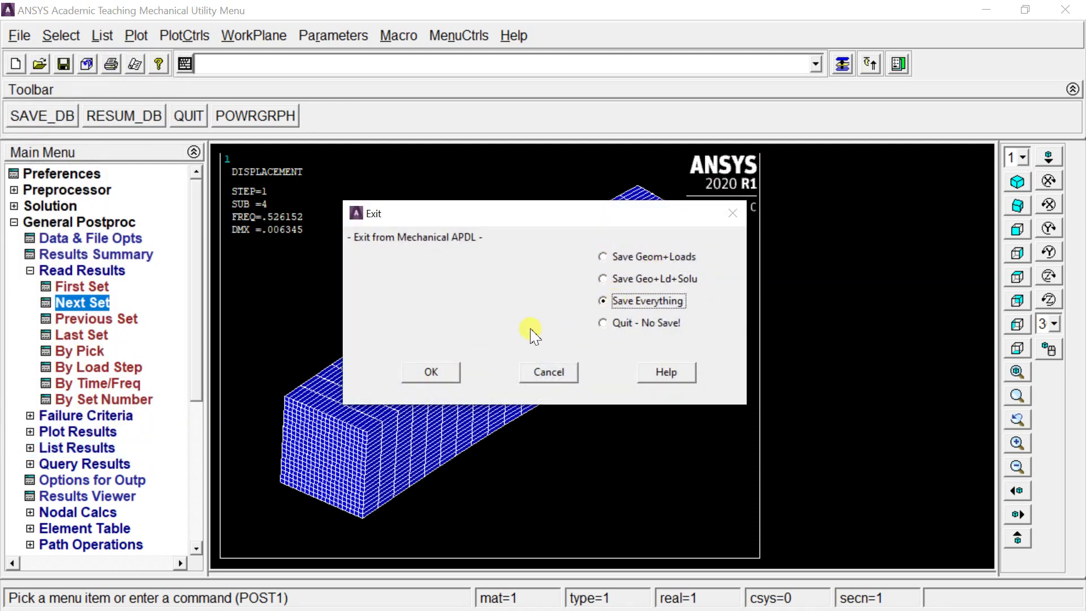